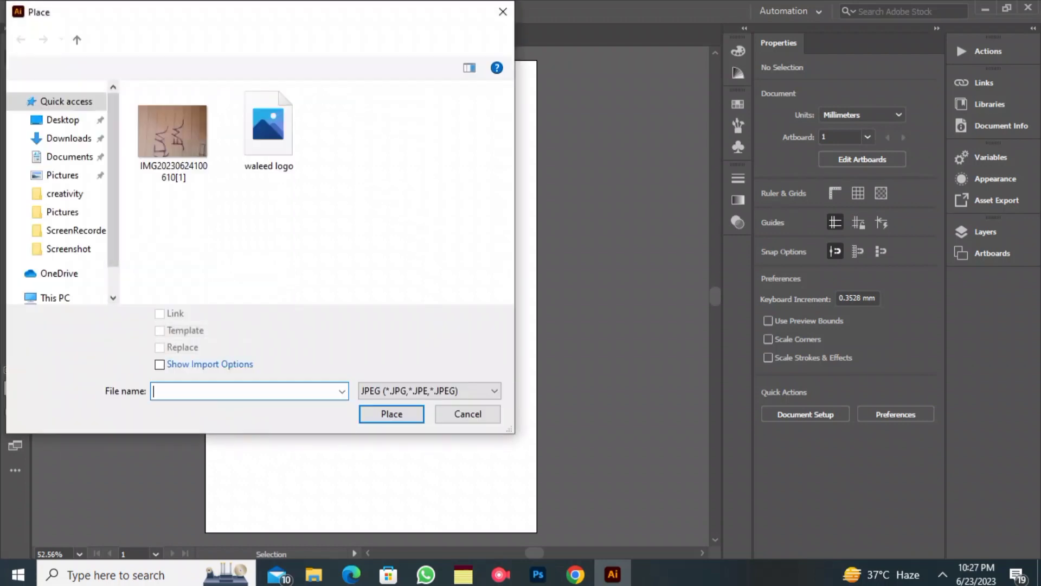
pyautogui.click(173, 135)
pyautogui.press('Return')
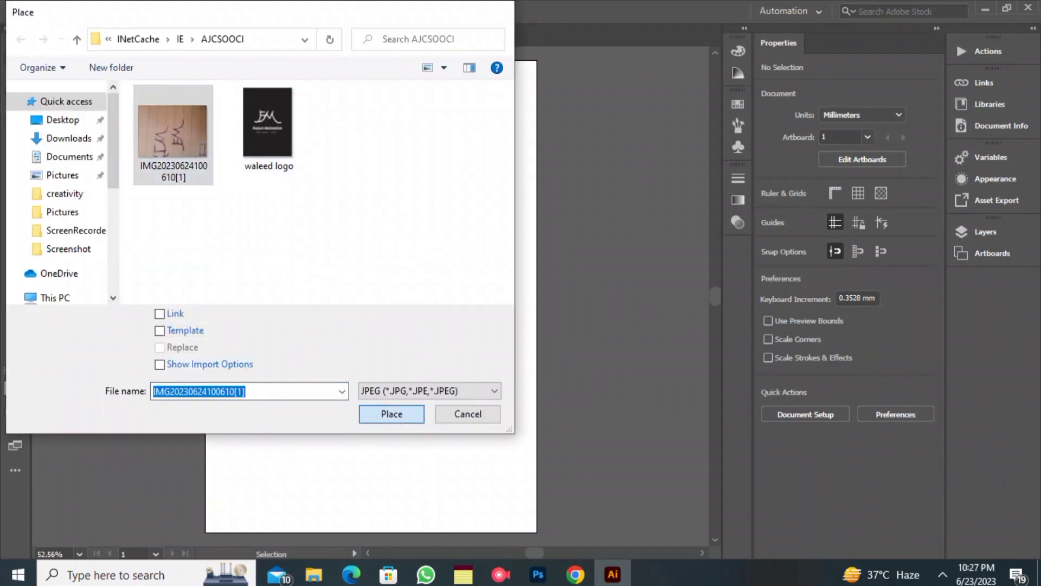
pyautogui.moveTo(279, 136); pyautogui.dragTo(473, 337)
pyautogui.scroll(-3, 403, 228)
pyautogui.scroll(3, 499, 139)
pyautogui.scroll(5, 474, 337)
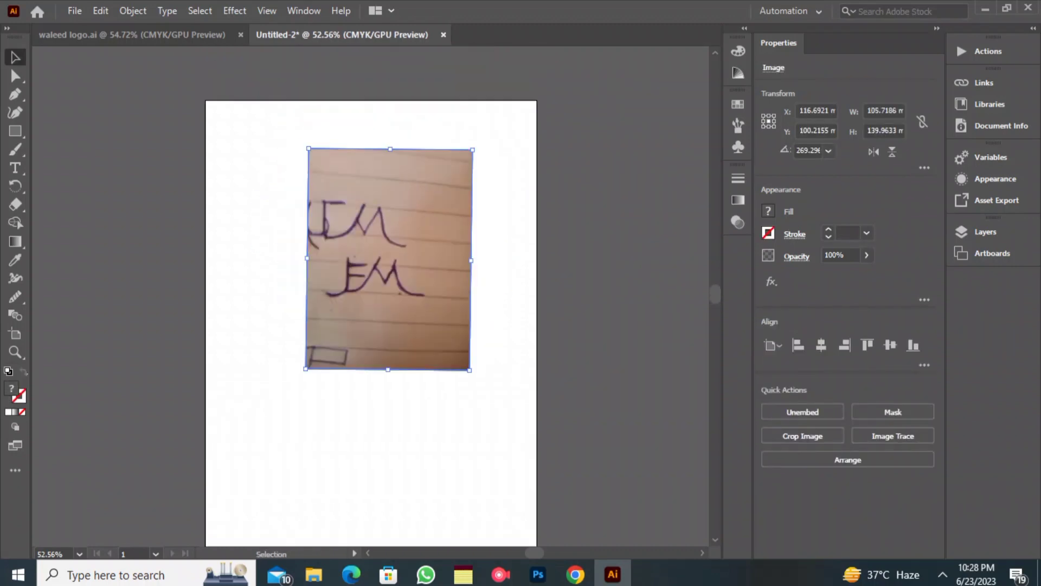
pyautogui.scroll(-2, 474, 338)
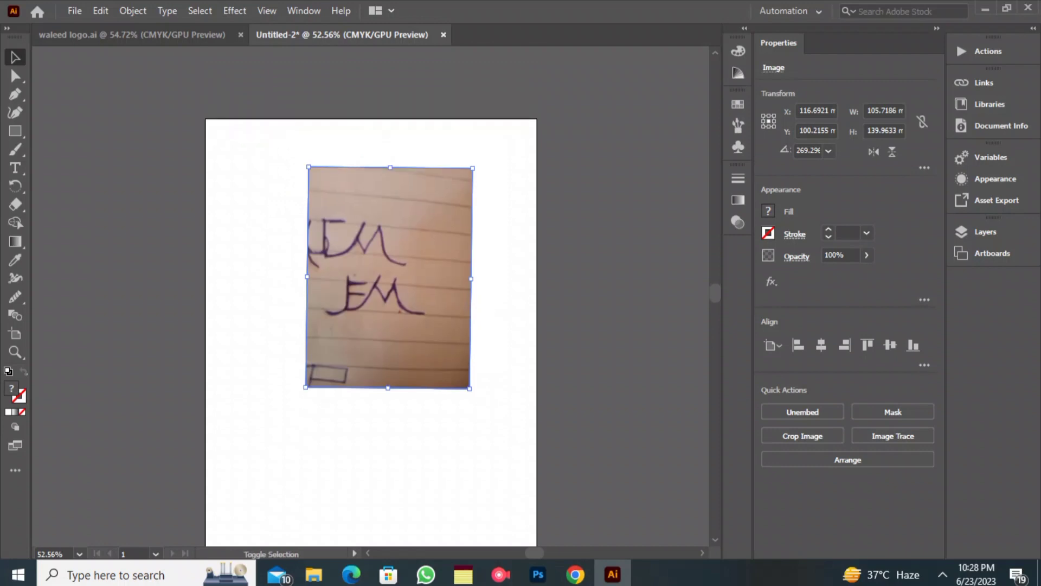
# Step: Enlarge the placed sketch photo to about 206 × 273 mm and reposition it so it covers the artboard
pyautogui.moveTo(388, 388); pyautogui.dragTo(385, 297)
pyautogui.scroll(4, 385, 298)
pyautogui.scroll(3, 377, 257)
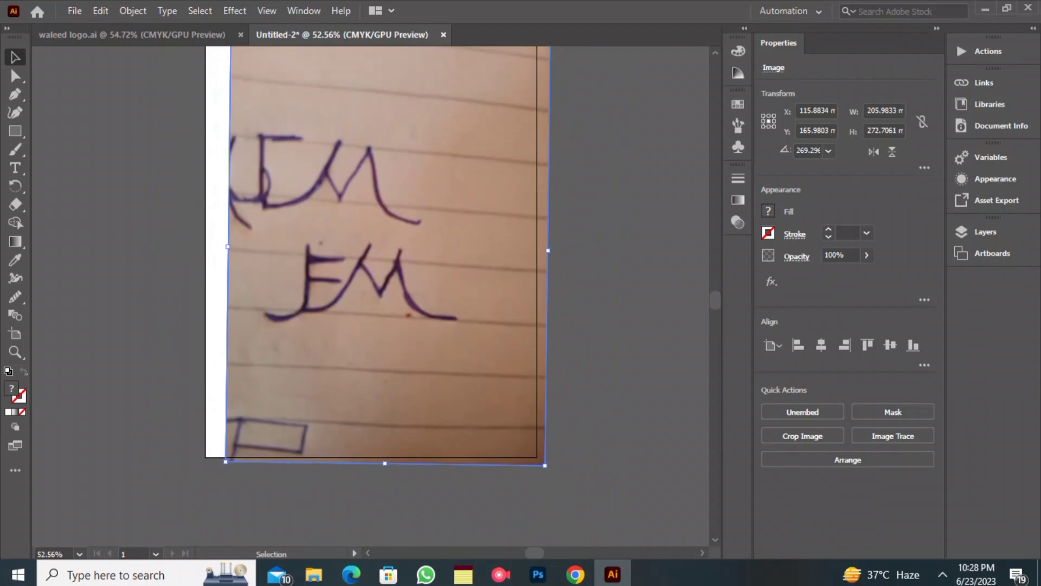
pyautogui.moveTo(377, 257)
pyautogui.mouseDown()
pyautogui.moveTo(358, 259)
pyautogui.moveTo(368, 256)
pyautogui.mouseUp()
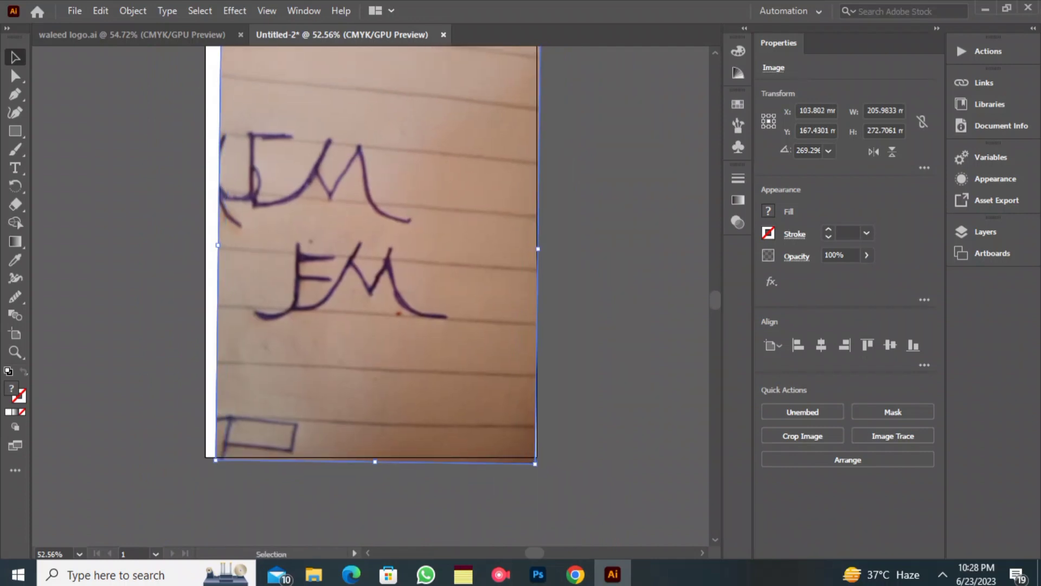
pyautogui.scroll(4, 368, 256)
pyautogui.scroll(-2, 373, 296)
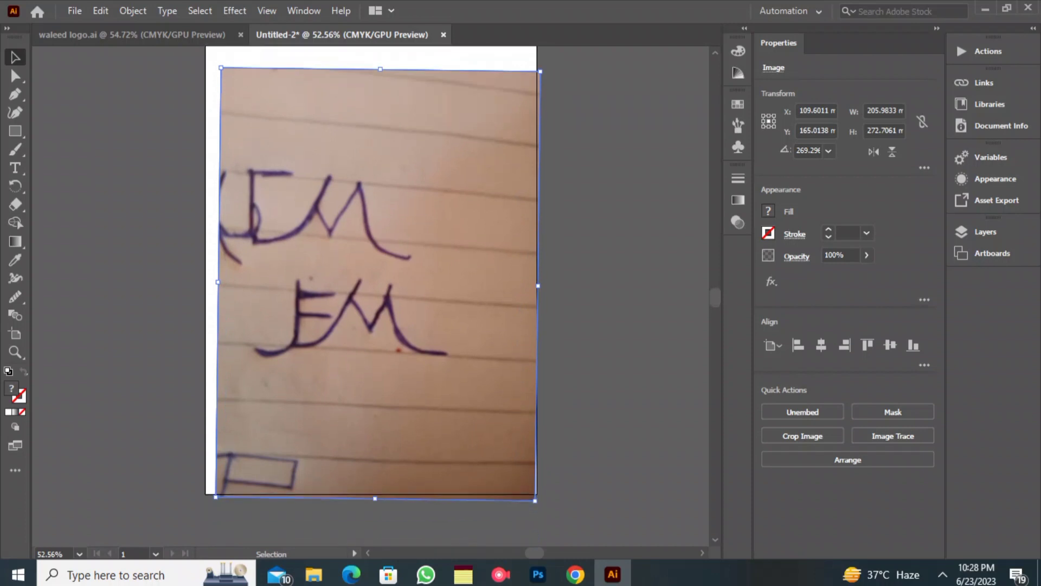
# Step: Deselect the photo and trace the curved J-shaped stem of the lower monogram sketch with the Pen tool
pyautogui.hotkey('ctrl', 'shift', 'a')
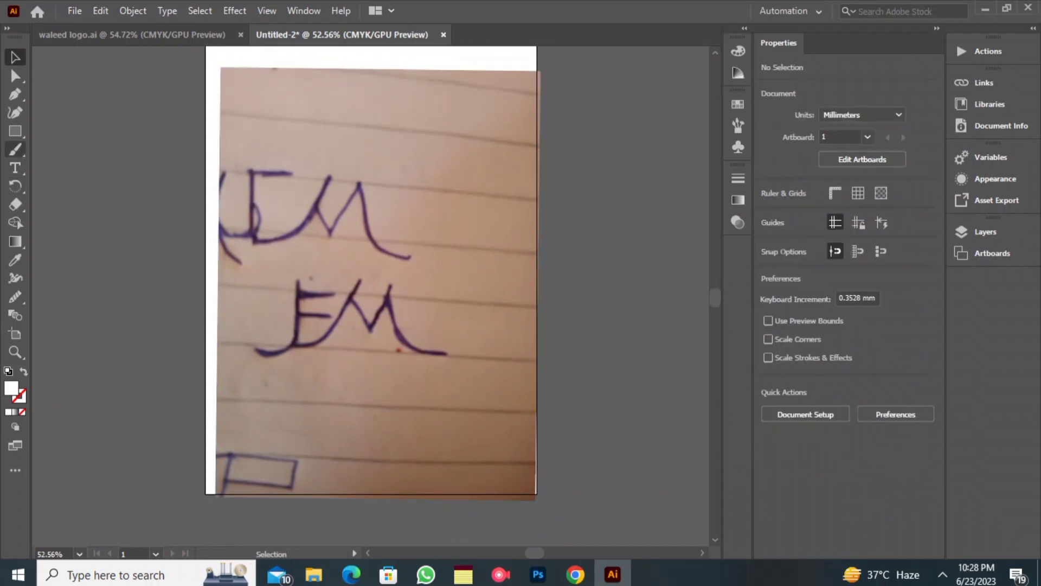
pyautogui.click(15, 94)
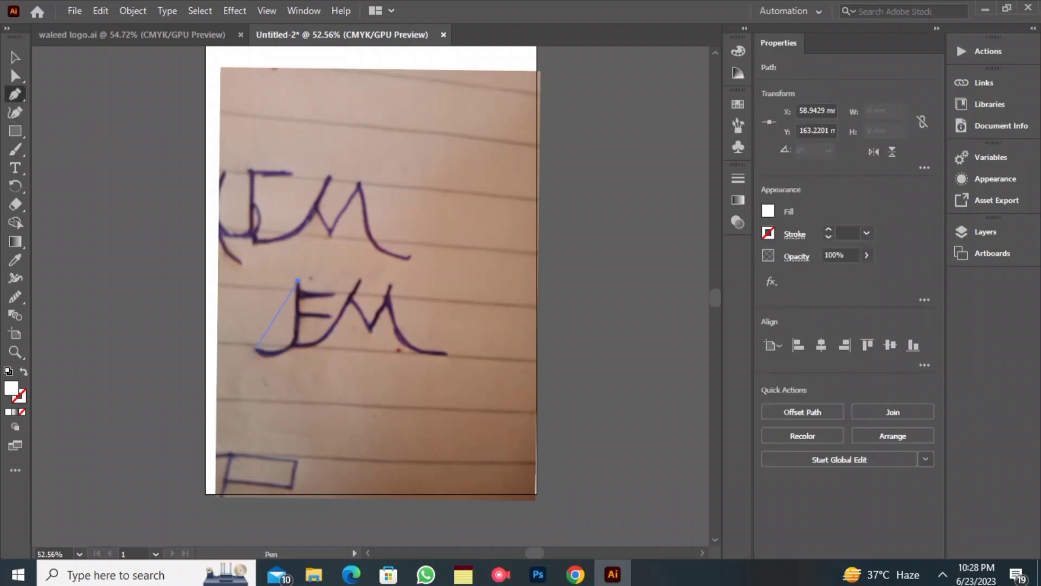
pyautogui.moveTo(255, 350); pyautogui.dragTo(205, 322)
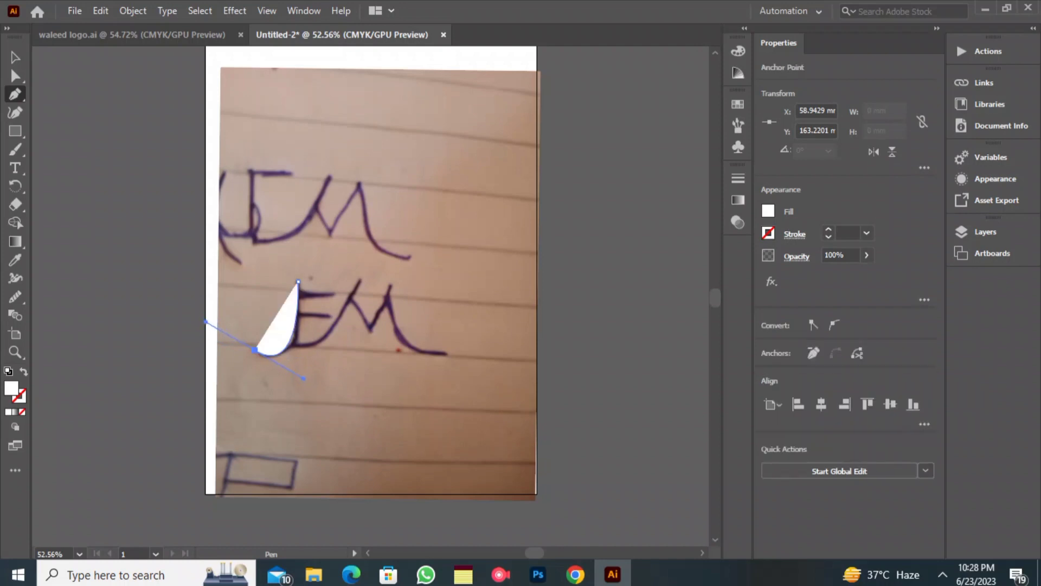
# Step: Remove the fill from the traced stem and give it a white stroke of 6 pt
pyautogui.click(23, 412)
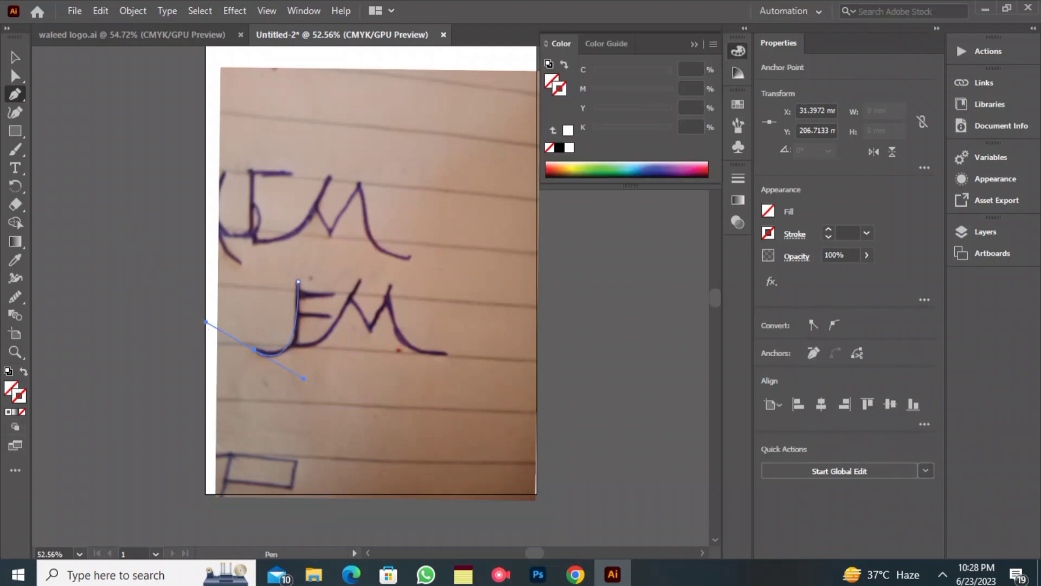
pyautogui.click(8, 412)
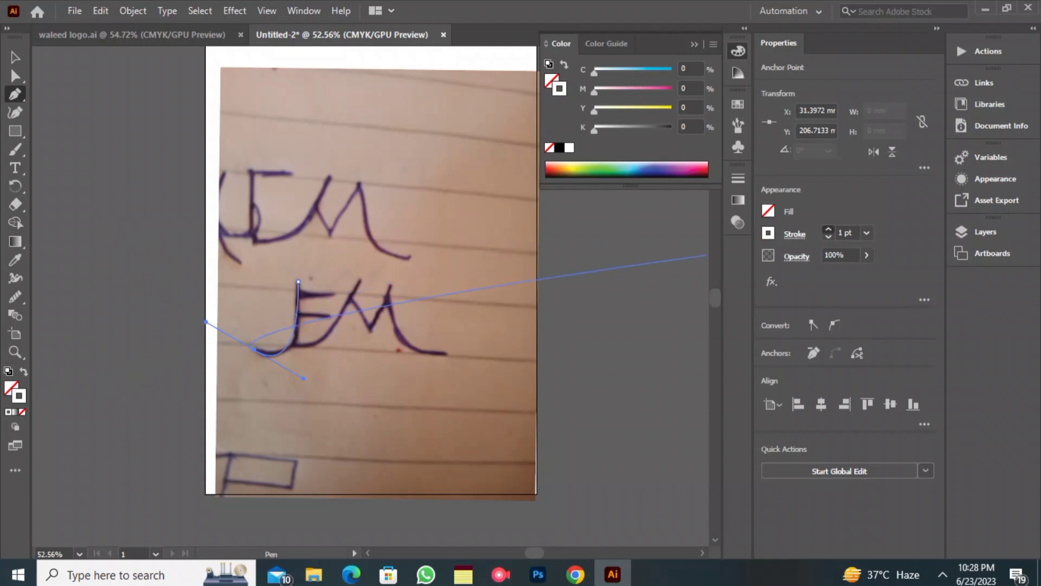
pyautogui.click(828, 229)
pyautogui.click(828, 228)
pyautogui.click(828, 229)
pyautogui.click(828, 229)
pyautogui.click(828, 228)
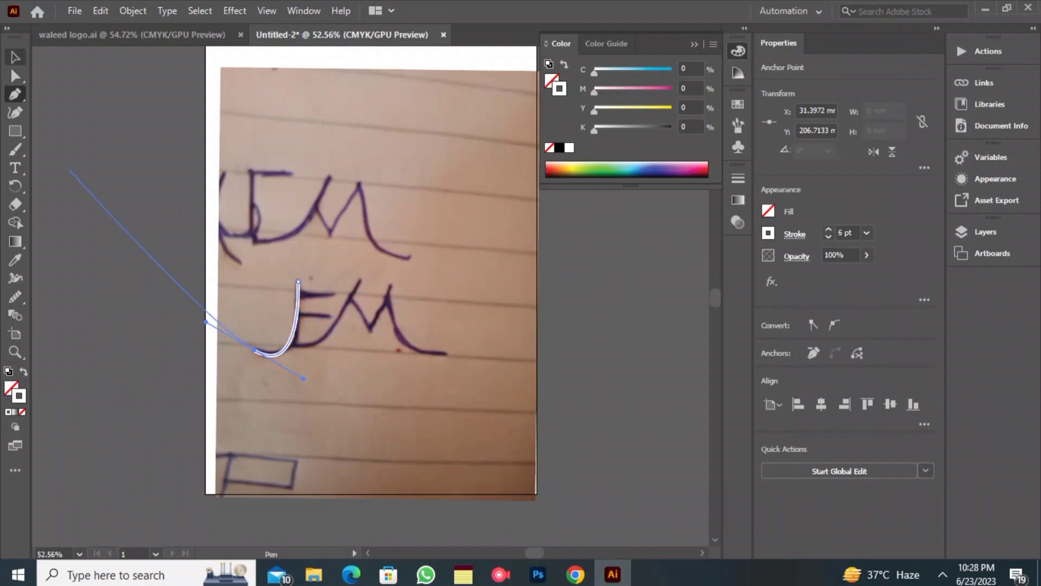
# Step: Nudge the traced stem slightly down and to the left over the sketch, then deselect it
pyautogui.click(11, 66)
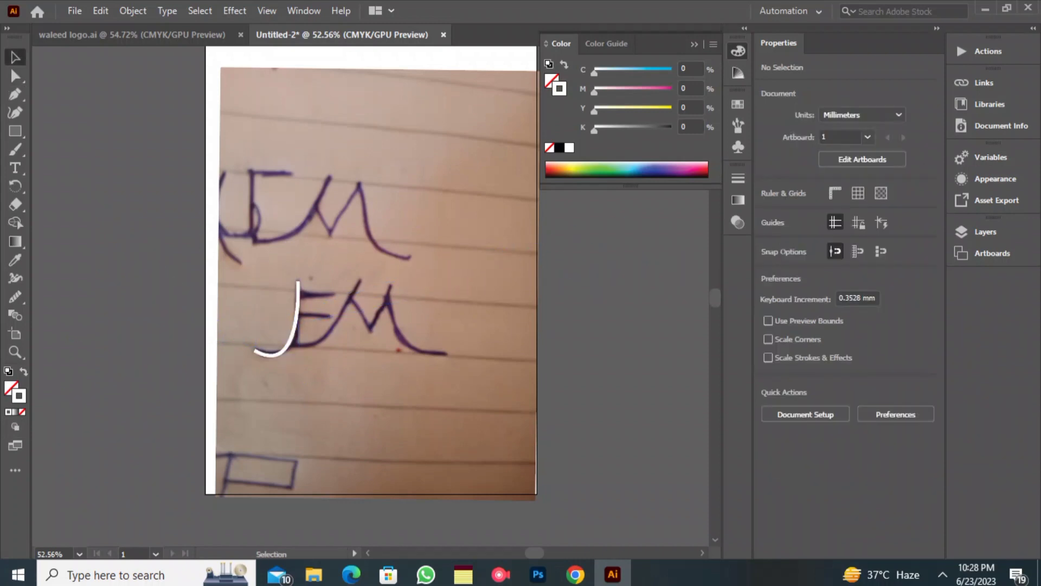
pyautogui.moveTo(293, 326); pyautogui.dragTo(291, 329)
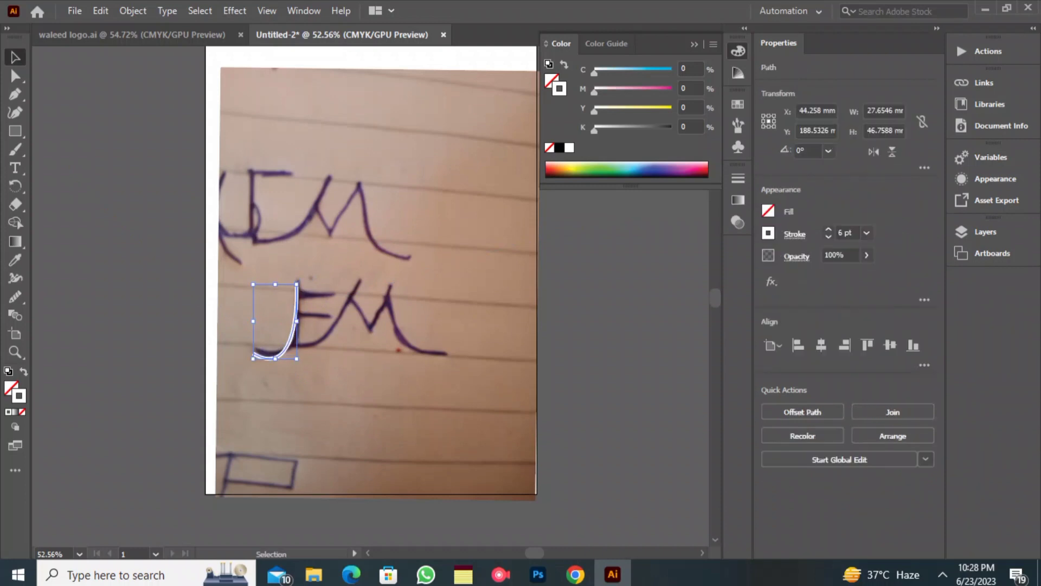
pyautogui.hotkey('ctrl', 'shift', 'a')
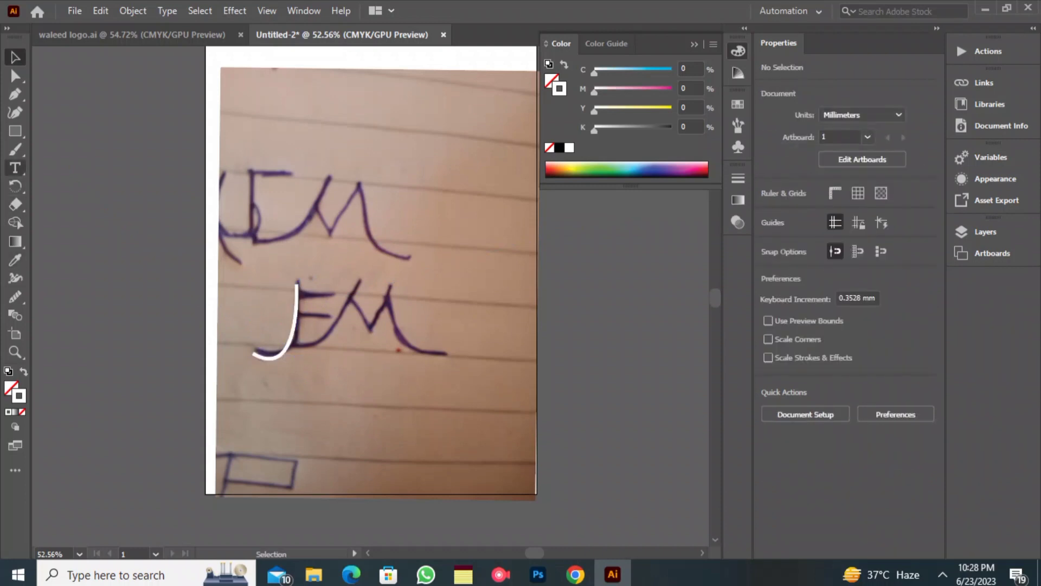
# Step: Draw the two horizontal bars of the E over the sketch as separate straight Pen paths starting at the stem
pyautogui.click(15, 94)
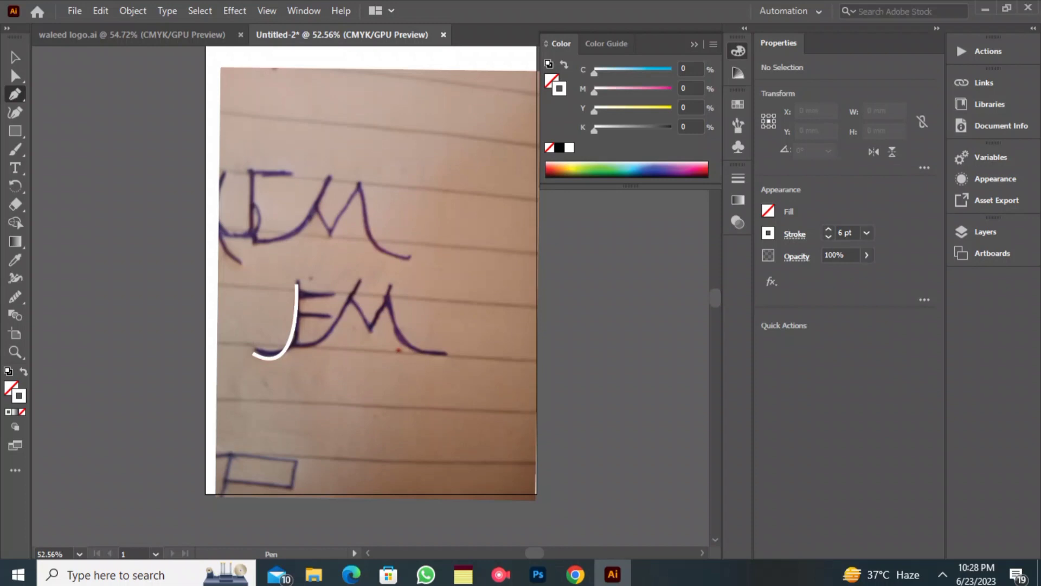
pyautogui.click(299, 291)
pyautogui.click(330, 292)
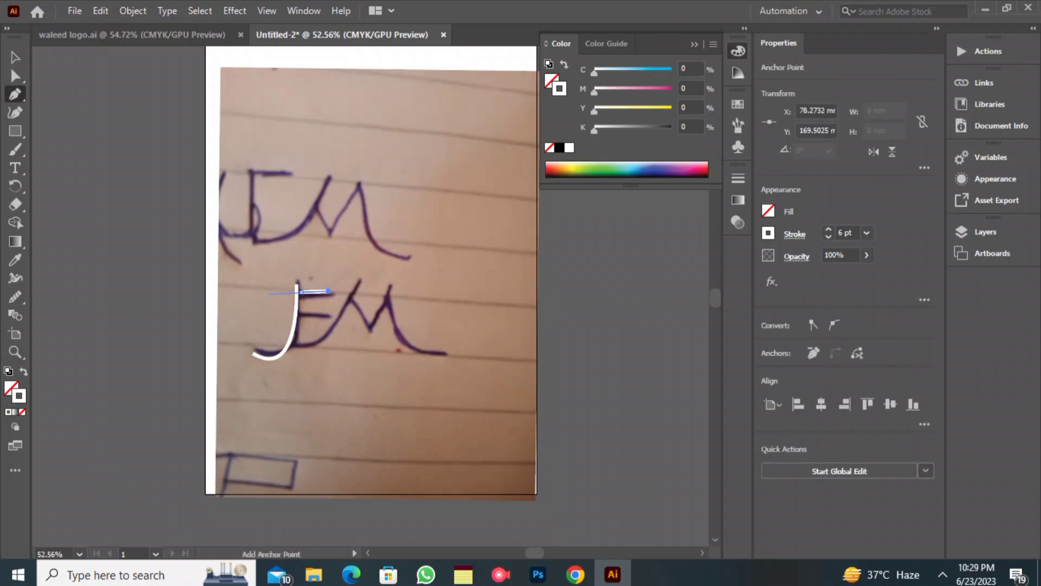
pyautogui.click(15, 57)
pyautogui.press('p')
pyautogui.click(296, 312)
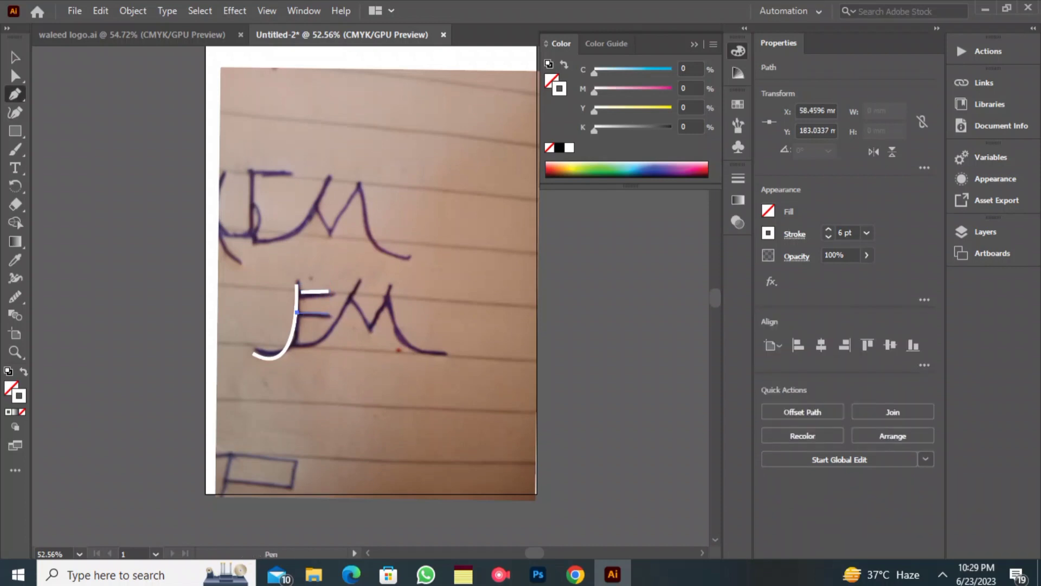
pyautogui.click(329, 314)
pyautogui.click(14, 58)
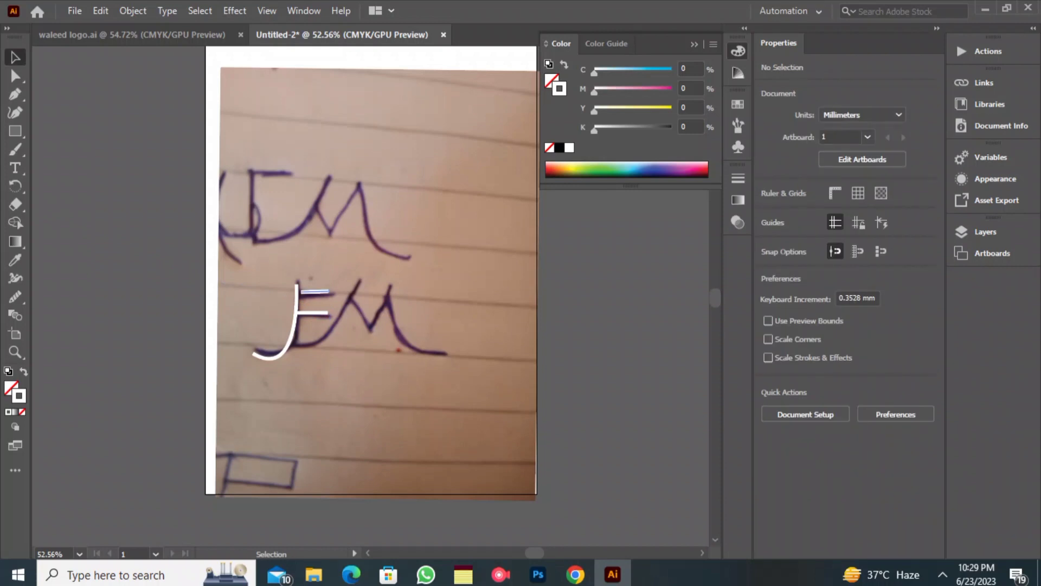
# Step: Shift the upper E bar left to meet the stem and shorten the lower bar slightly at its right end
pyautogui.click(315, 292)
pyautogui.moveTo(315, 291); pyautogui.dragTo(311, 292)
pyautogui.hotkey('ctrl', 'shift', 'a')
pyautogui.click(313, 312)
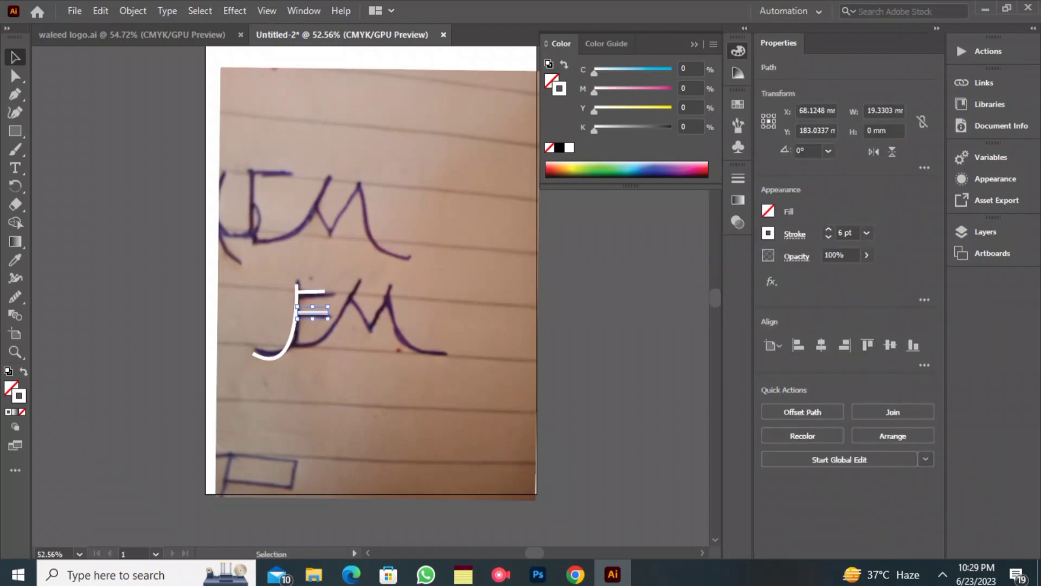
pyautogui.moveTo(327, 313); pyautogui.dragTo(324, 313)
pyautogui.hotkey('ctrl', 'shift', 'a')
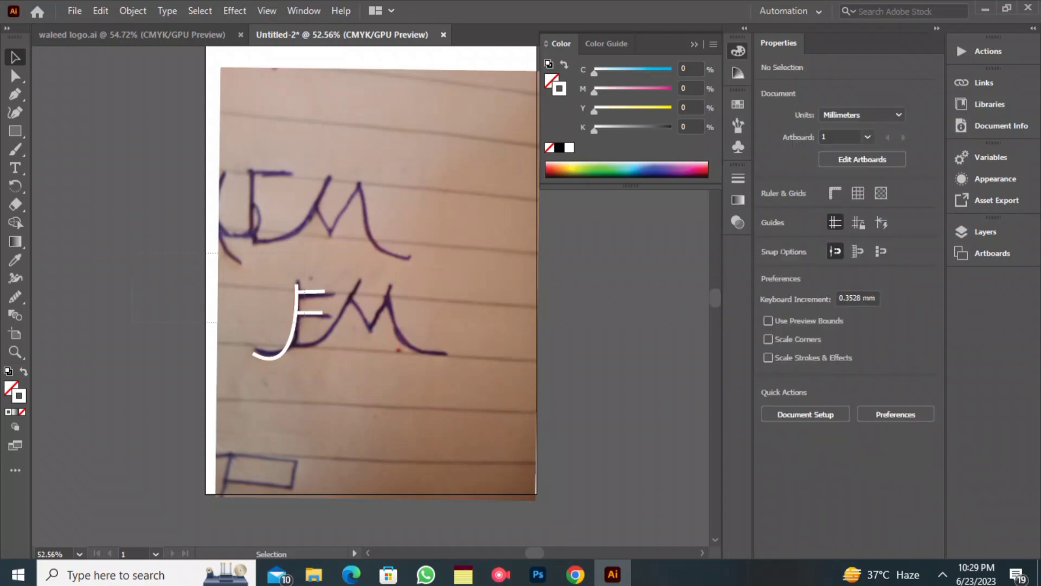
# Step: Group the curved stem and the two E bars into one object
pyautogui.hotkey('ctrl', 'a')
pyautogui.rightClick(298, 218)
pyautogui.click(336, 335)
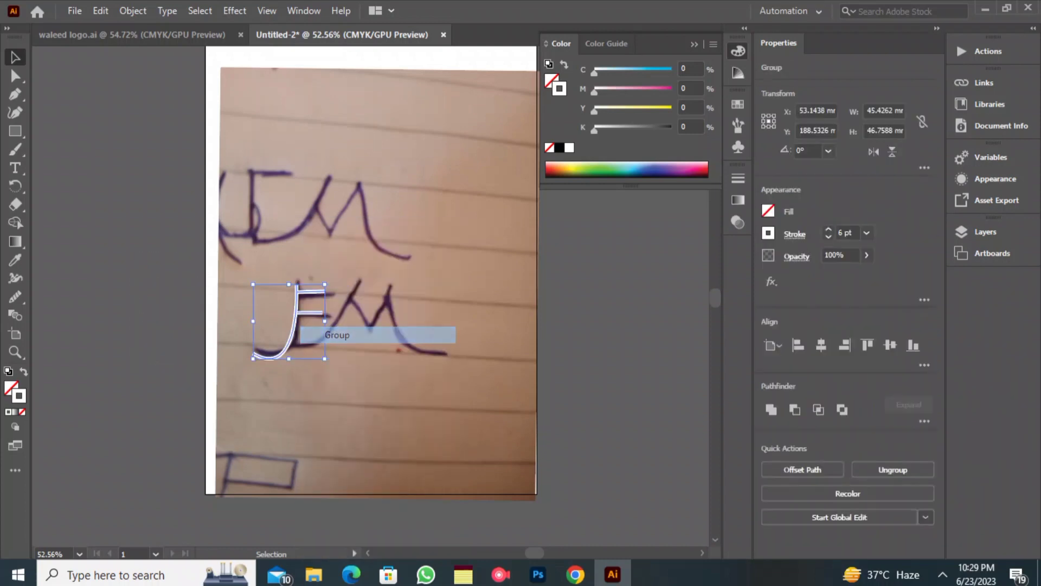
pyautogui.hotkey('ctrl', 'shift', 'a')
# Step: Trace the M as one Pen path from the stem's lower part through its two peaks to the sweeping right tail, and end the path
pyautogui.press('p')
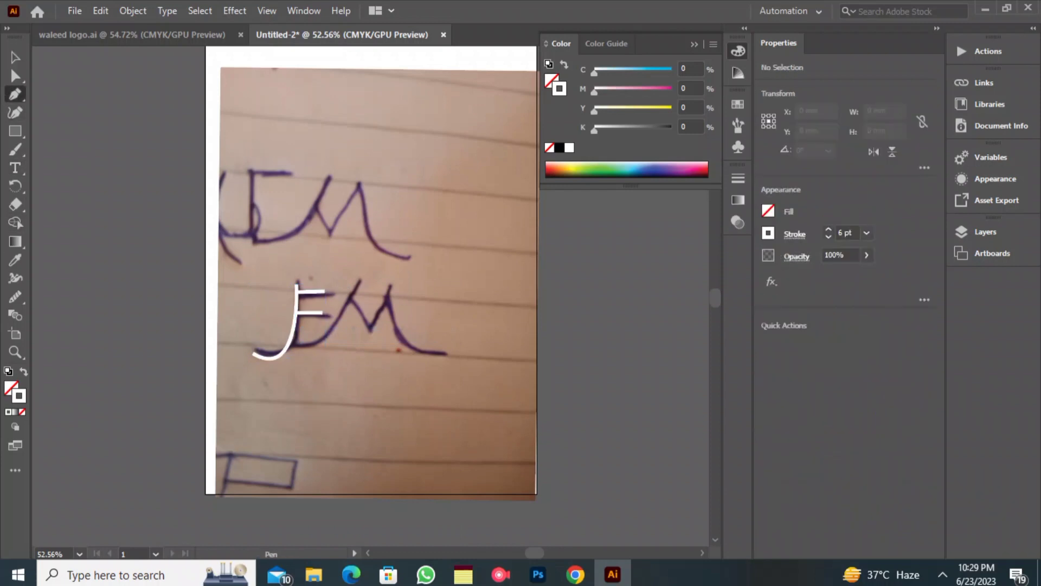
pyautogui.click(293, 342)
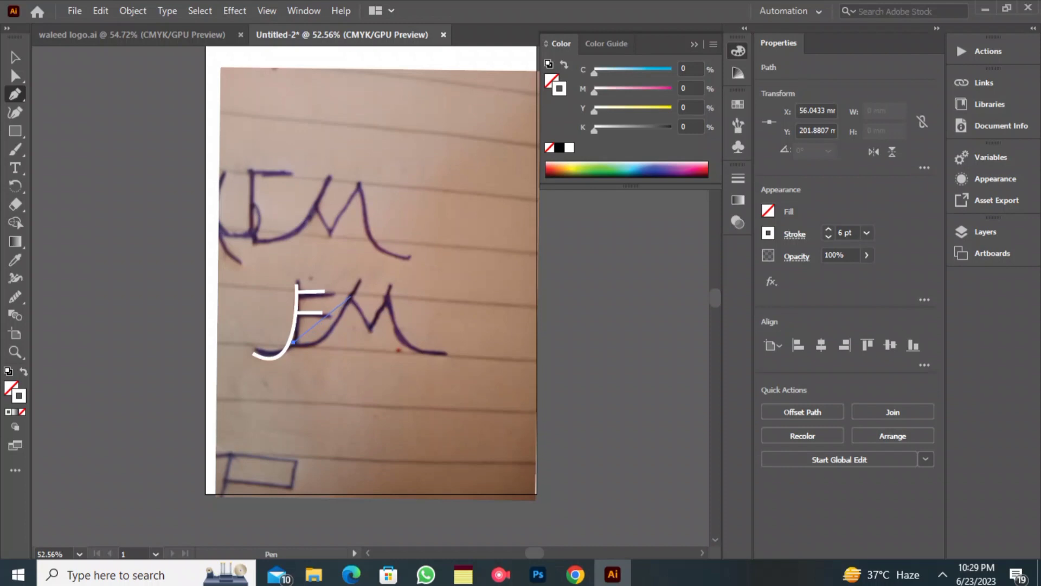
pyautogui.moveTo(350, 297); pyautogui.dragTo(384, 233)
pyautogui.click(351, 296)
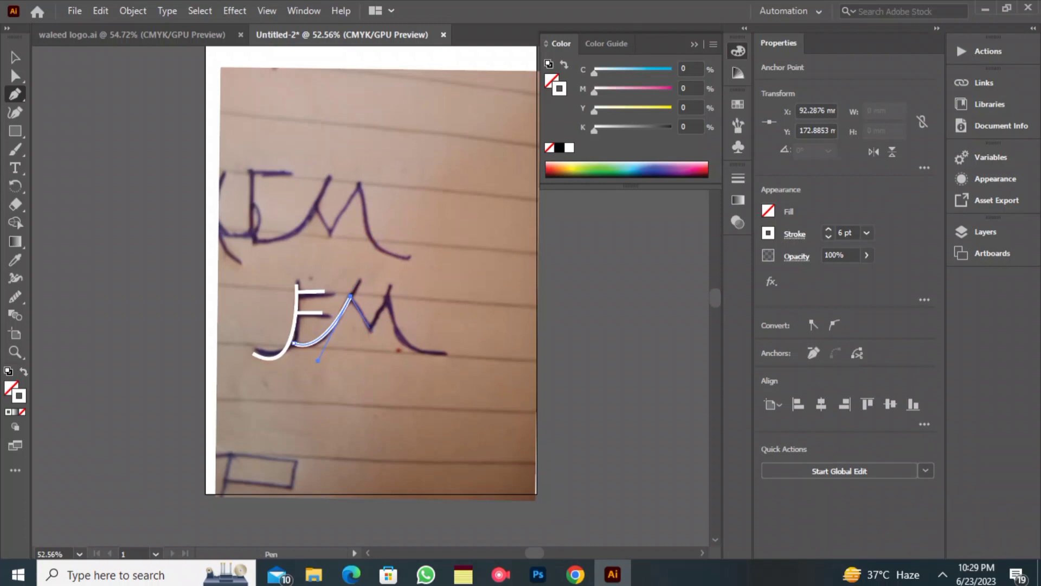
pyautogui.click(370, 328)
pyautogui.moveTo(386, 293)
pyautogui.mouseDown()
pyautogui.moveTo(399, 324)
pyautogui.moveTo(437, 347)
pyautogui.moveTo(504, 356)
pyautogui.mouseUp()
pyautogui.scroll(2, 302, 321)
pyautogui.hotkey('ctrl', '+')
pyautogui.hotkey('ctrl', '+')
pyautogui.hotkey('ctrl', '+')
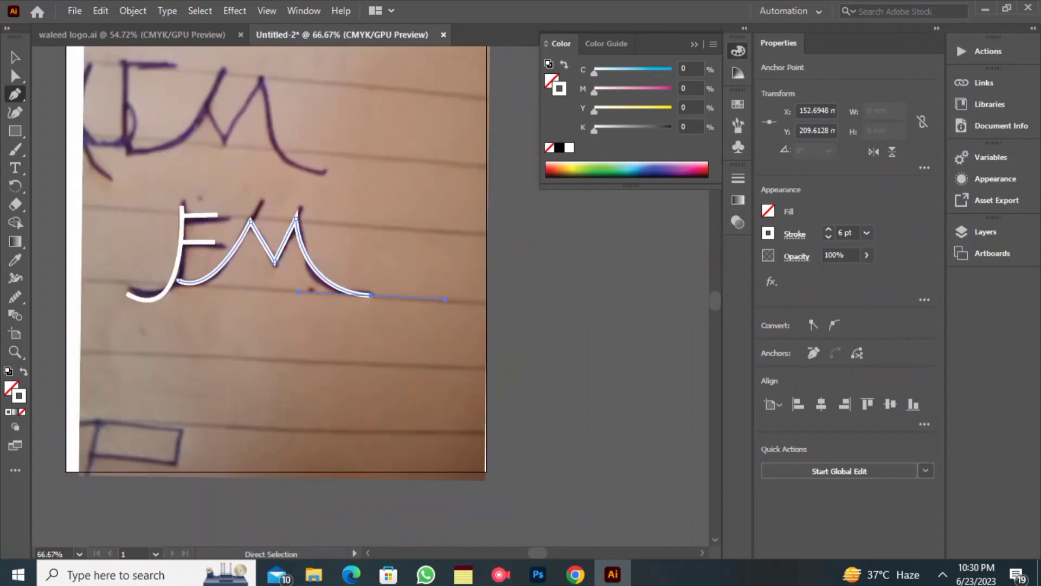
pyautogui.scroll(3, 371, 297)
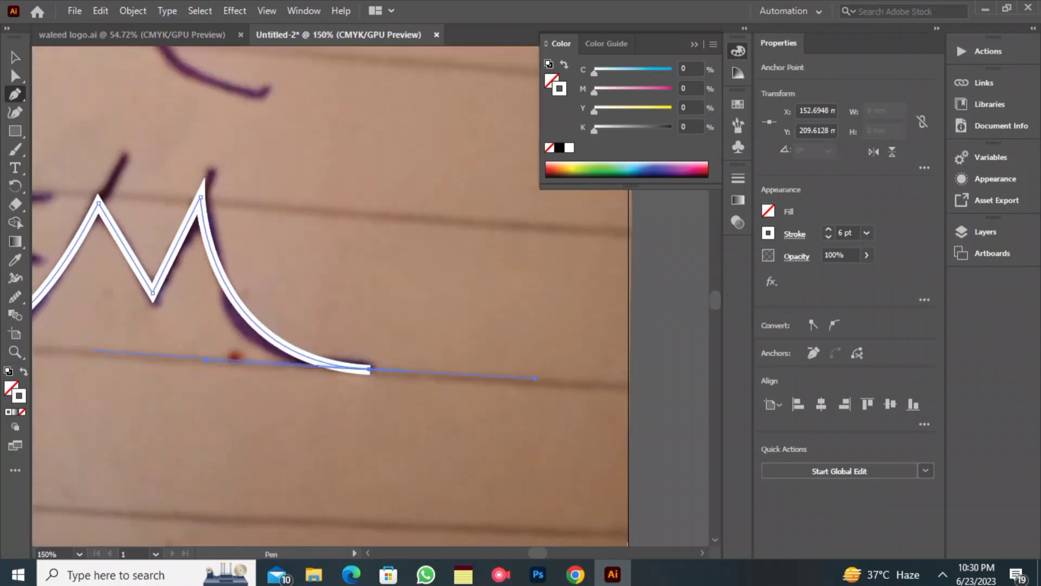
pyautogui.click(367, 553)
pyautogui.click(367, 552)
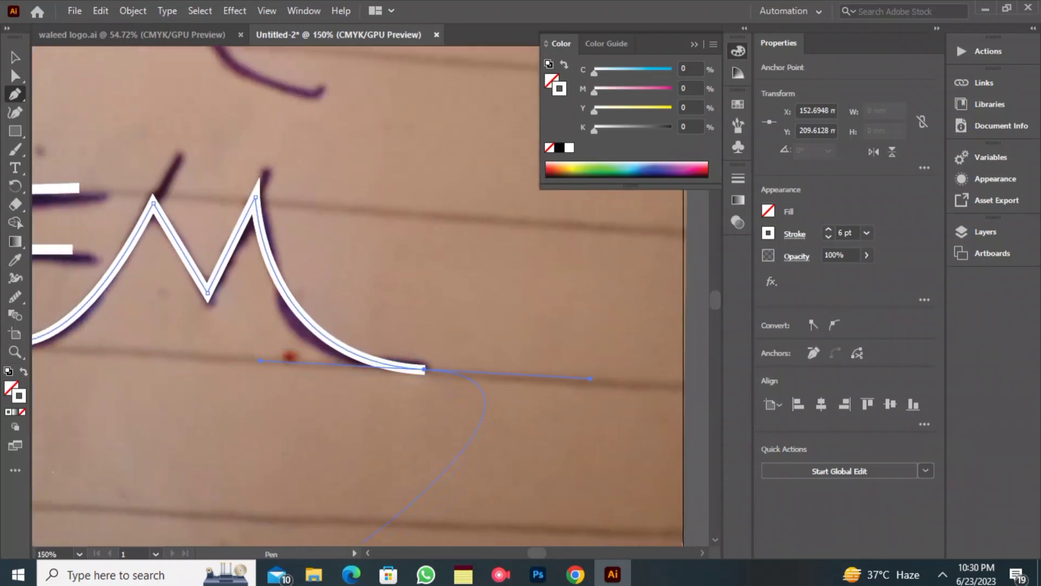
pyautogui.click(15, 57)
pyautogui.hotkey('ctrl', 'shift', 'a')
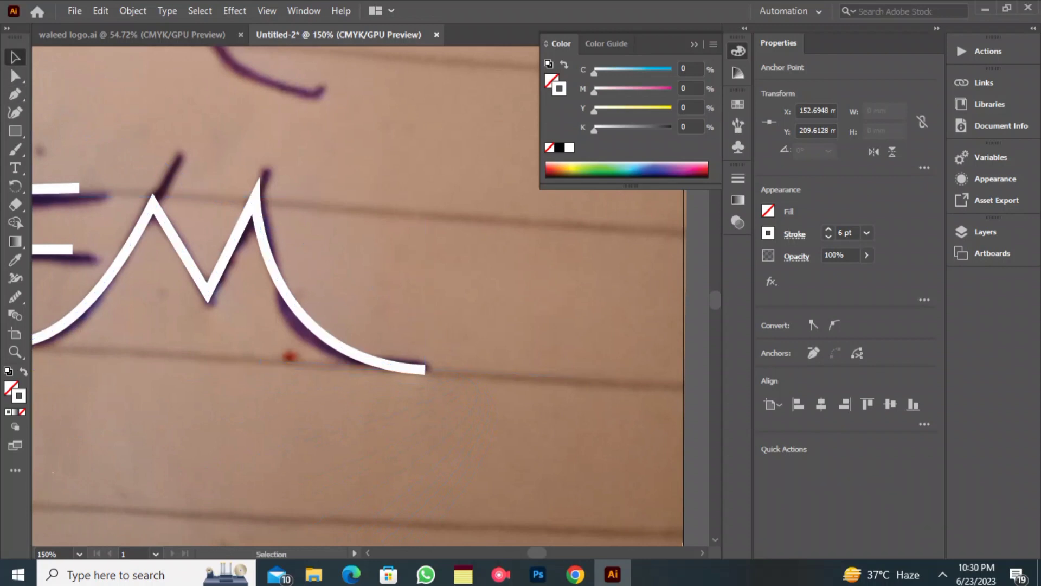
# Step: Add a short diagonal Pen stroke extending upward from the first peak of the M
pyautogui.hotkey('ctrl', '-')
pyautogui.hotkey('ctrl', '-')
pyautogui.hotkey('ctrl', '-')
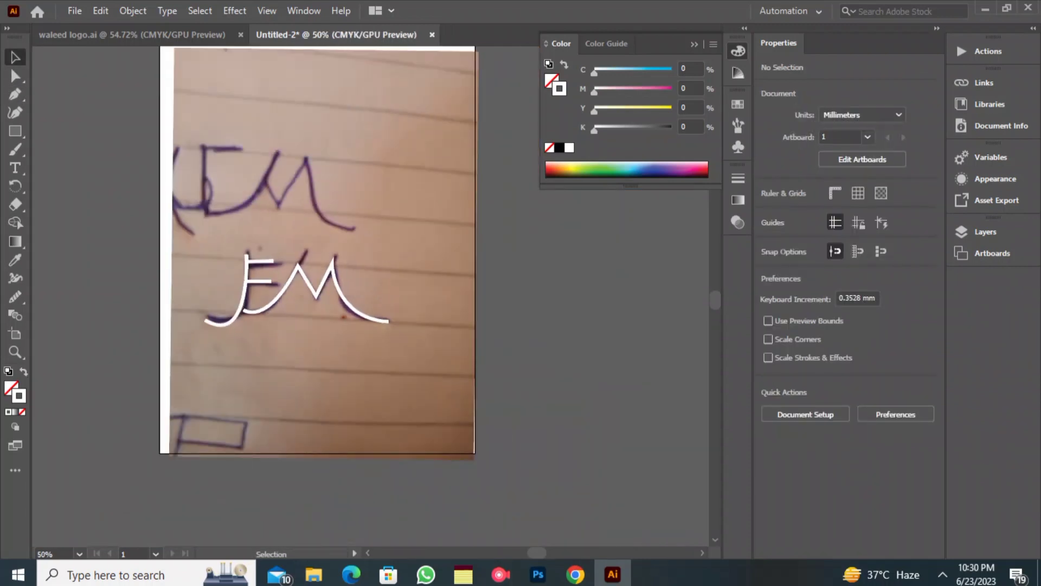
pyautogui.click(15, 94)
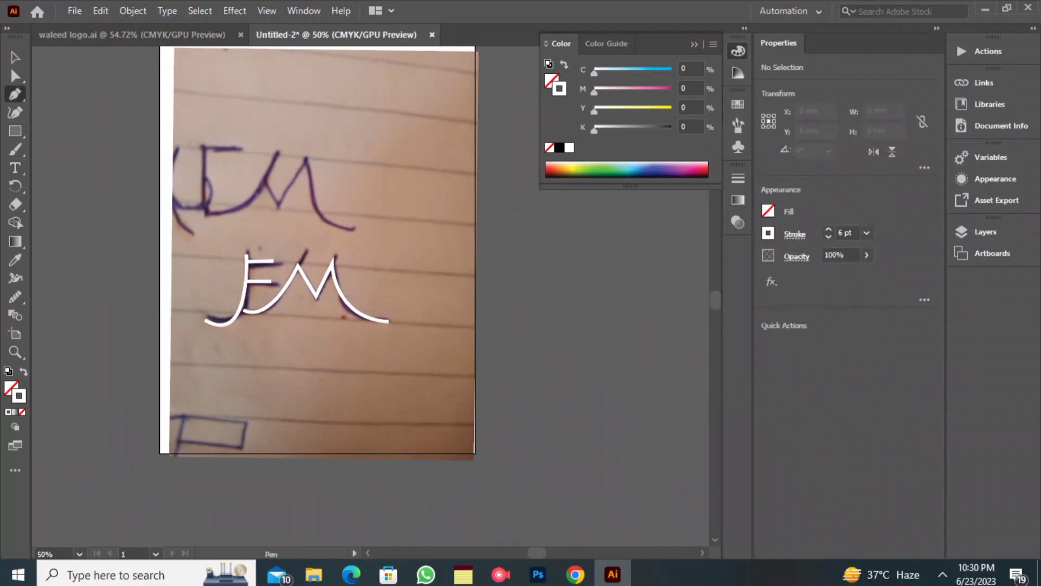
pyautogui.moveTo(297, 266); pyautogui.dragTo(307, 249)
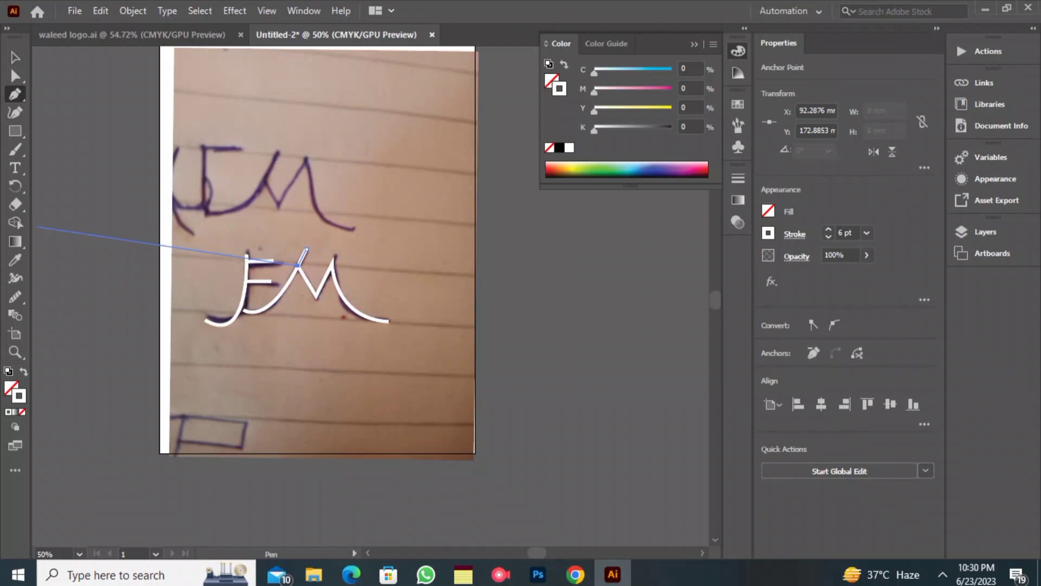
pyautogui.click(15, 57)
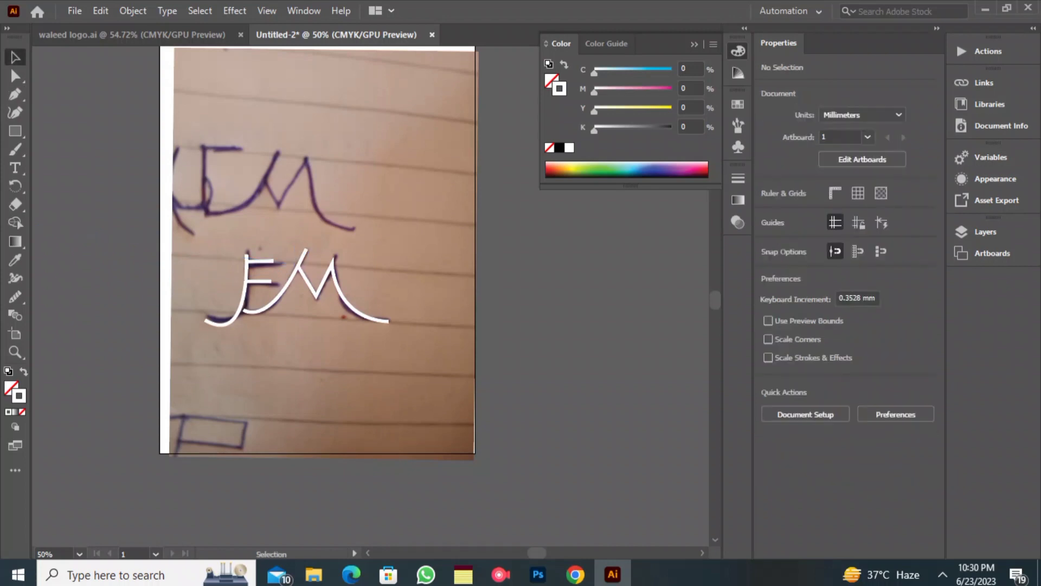
# Step: Unlock the sketch photo and delete it from the artboard
pyautogui.rightClick(281, 105)
pyautogui.press('Escape')
pyautogui.rightClick(349, 134)
pyautogui.moveTo(389, 144)
pyautogui.click(529, 144)
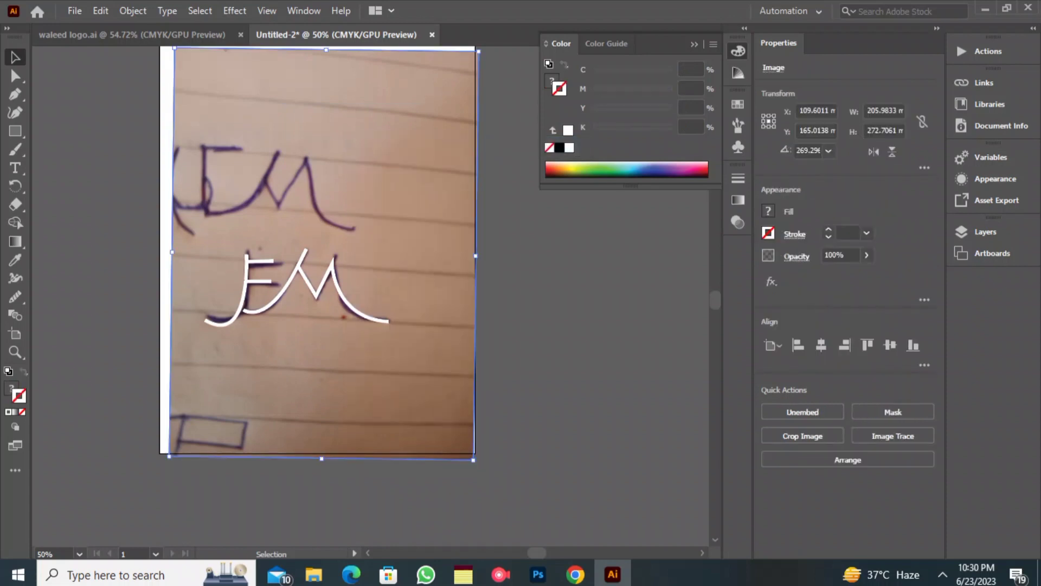
pyautogui.press('Delete')
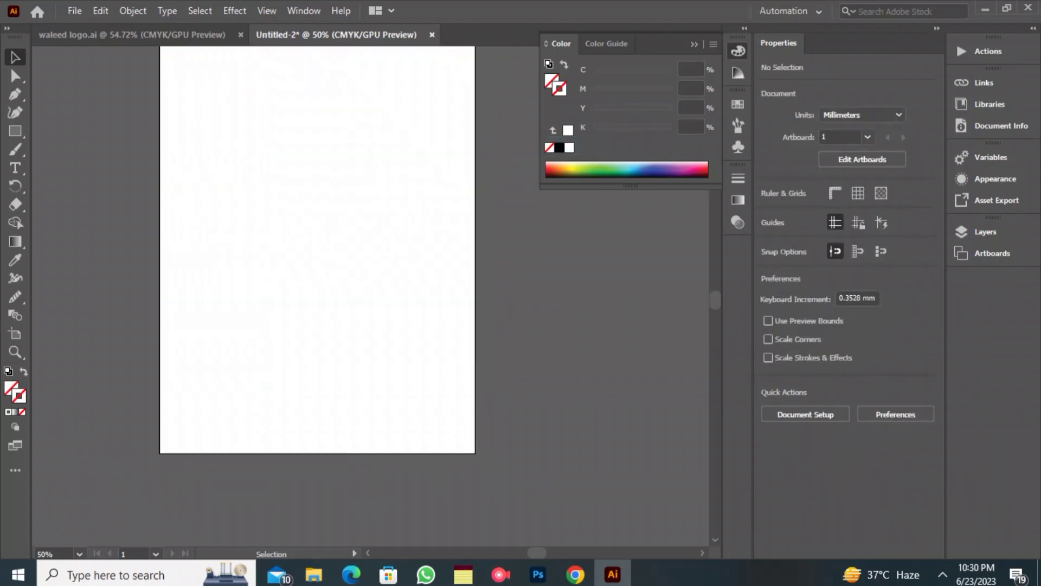
# Step: Draw a rectangle about 210 × 296 mm covering the whole artboard and send it to the back behind the letter strokes
pyautogui.moveTo(221, 242); pyautogui.dragTo(271, 265)
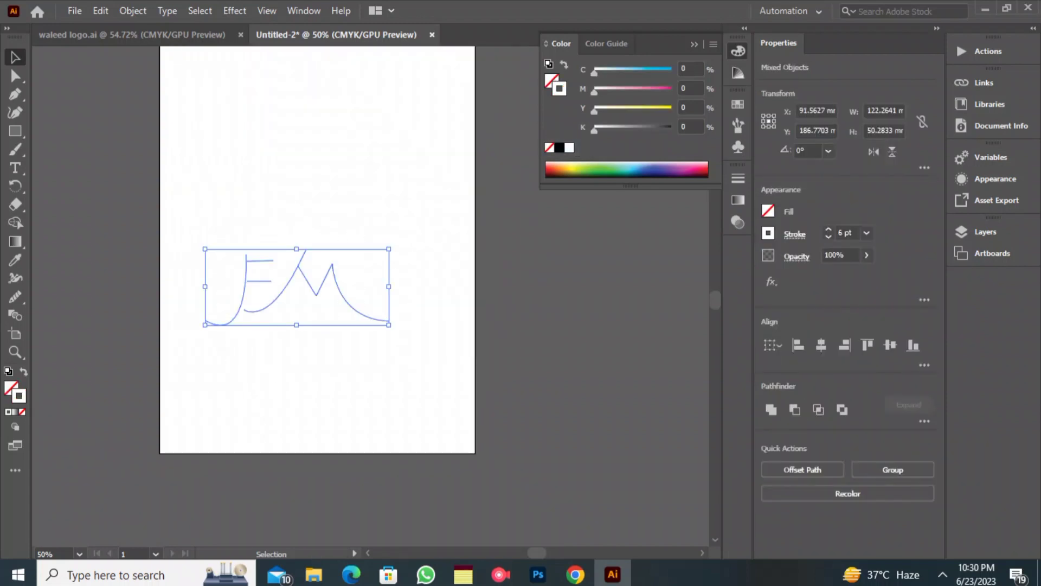
pyautogui.press('Delete')
pyautogui.scroll(2, 317, 276)
pyautogui.press('m')
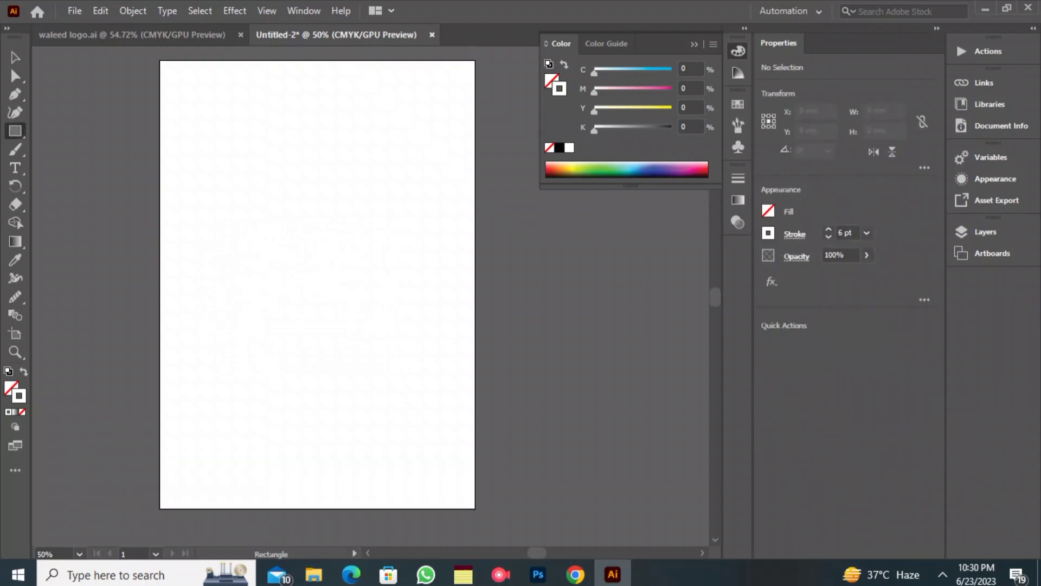
pyautogui.moveTo(160, 60); pyautogui.dragTo(476, 508)
pyautogui.rightClick(412, 202)
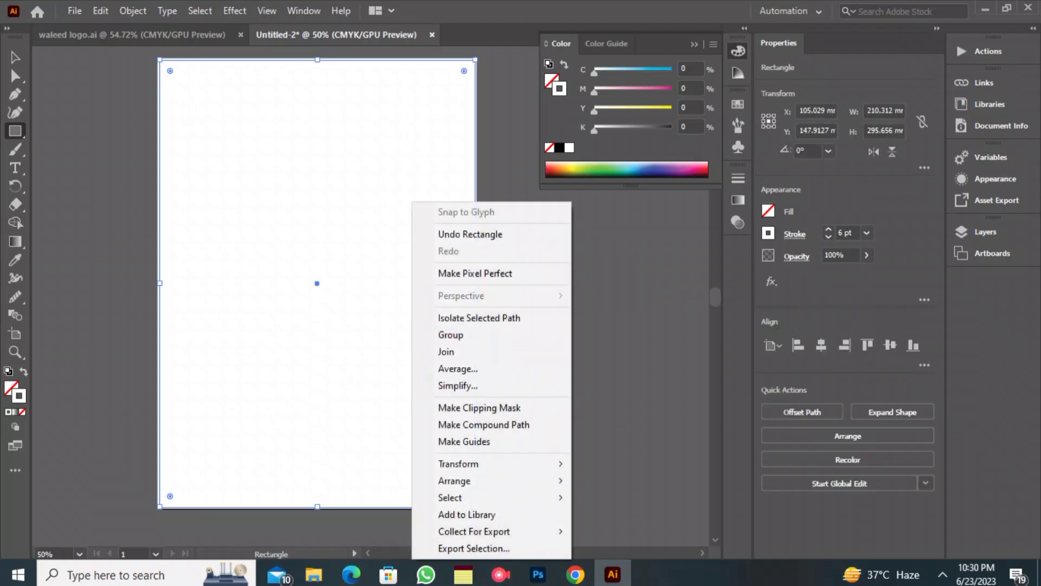
pyautogui.moveTo(488, 481)
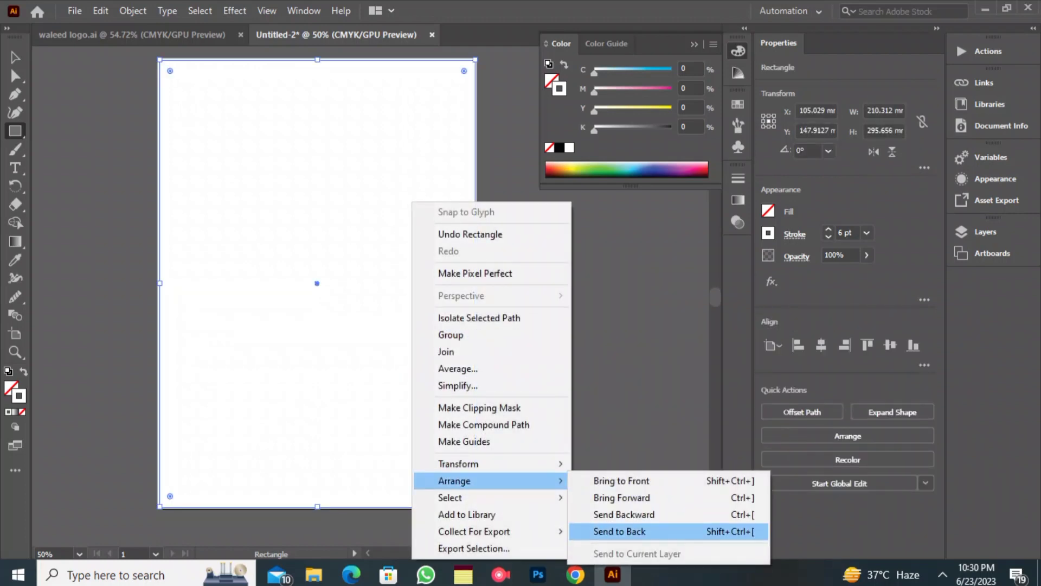
pyautogui.click(627, 530)
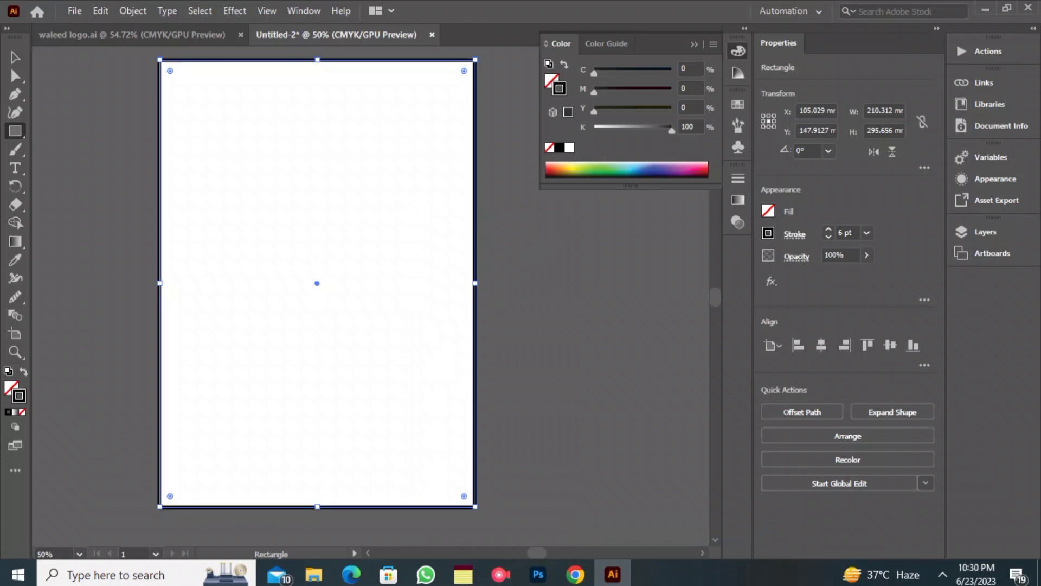
# Step: Fill the artboard-sized rectangle with black and lock it as the background
pyautogui.press('x')
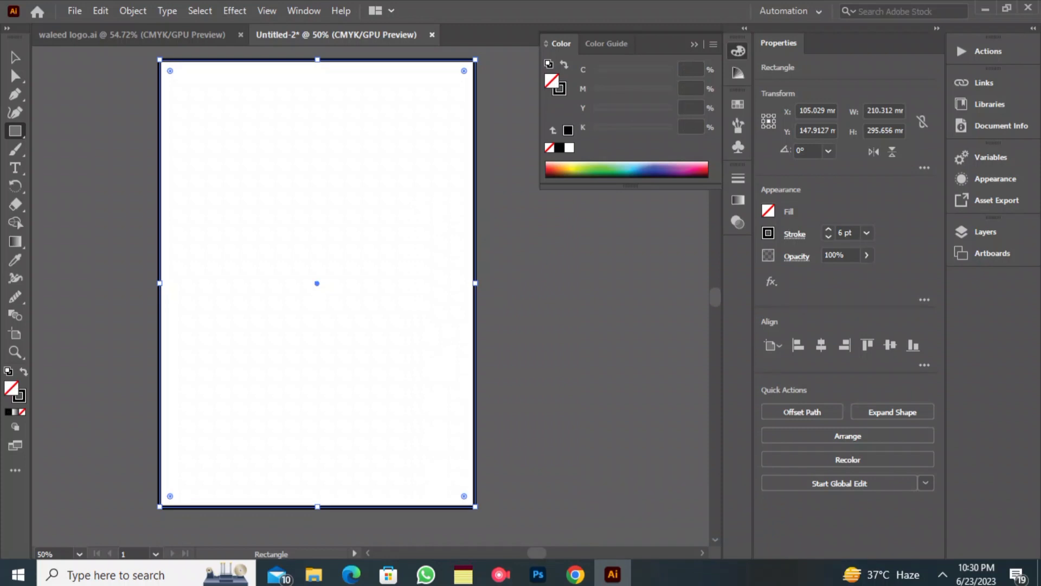
pyautogui.press(',')
pyautogui.press('v')
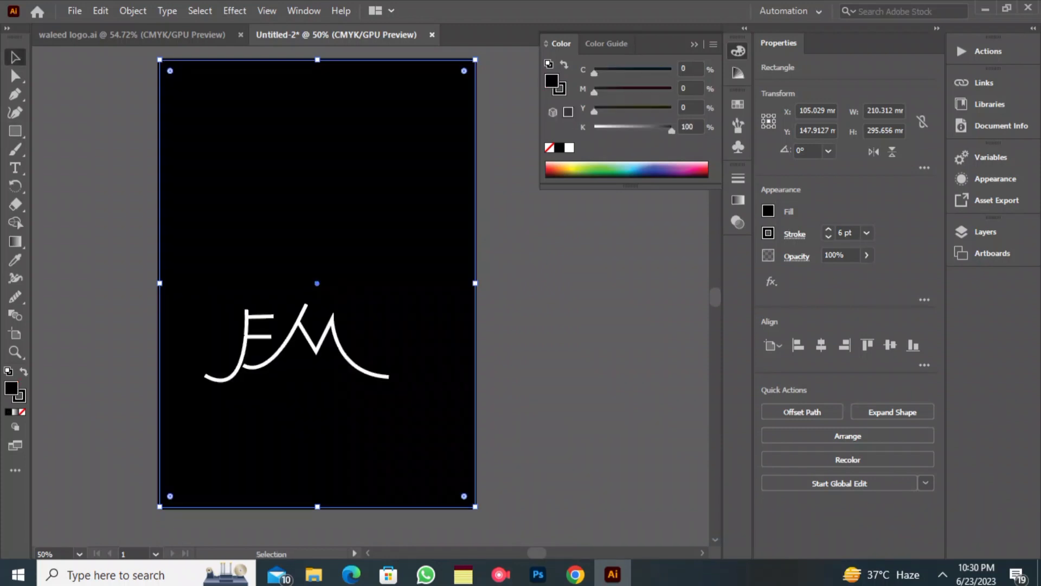
pyautogui.hotkey('ctrl', 'shift', 'a')
pyautogui.click(317, 217)
pyautogui.hotkey('ctrl', '2')
# Step: Move all the letter strokes together up to the middle of the black background
pyautogui.moveTo(143, 270); pyautogui.dragTo(360, 355)
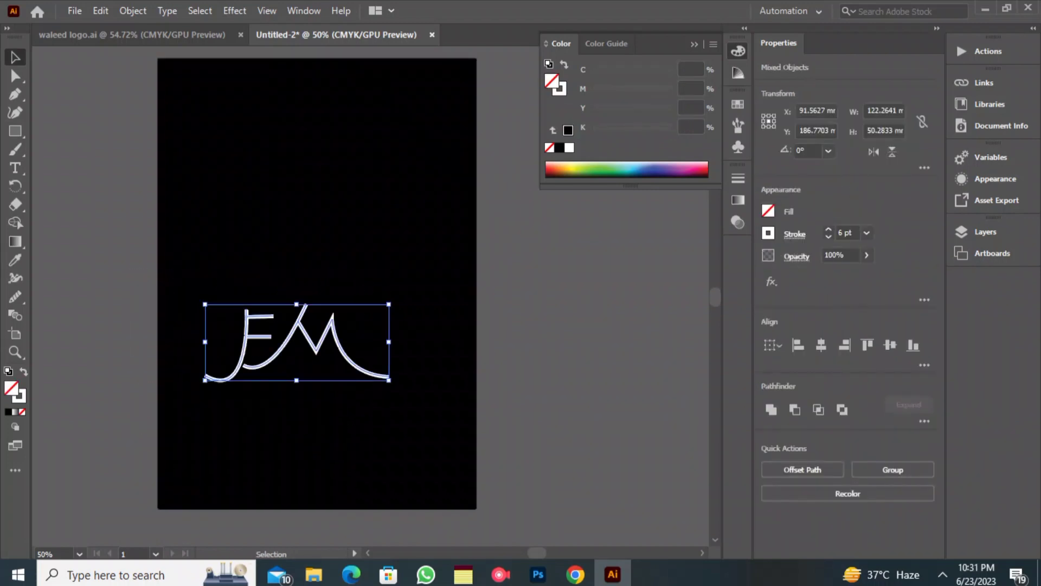
pyautogui.moveTo(306, 328); pyautogui.dragTo(319, 242)
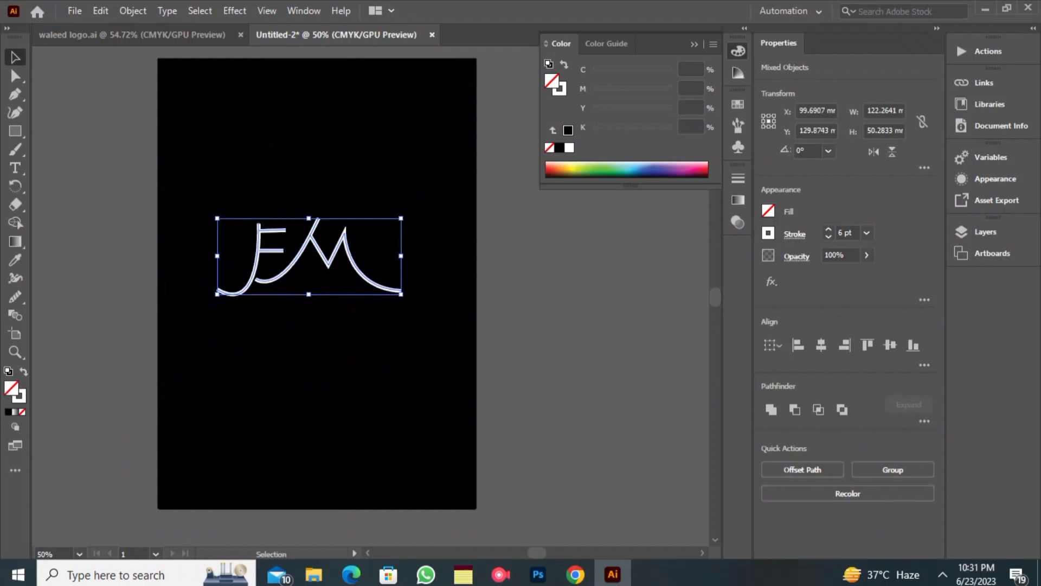
pyautogui.hotkey('ctrl', 'shift', 'a')
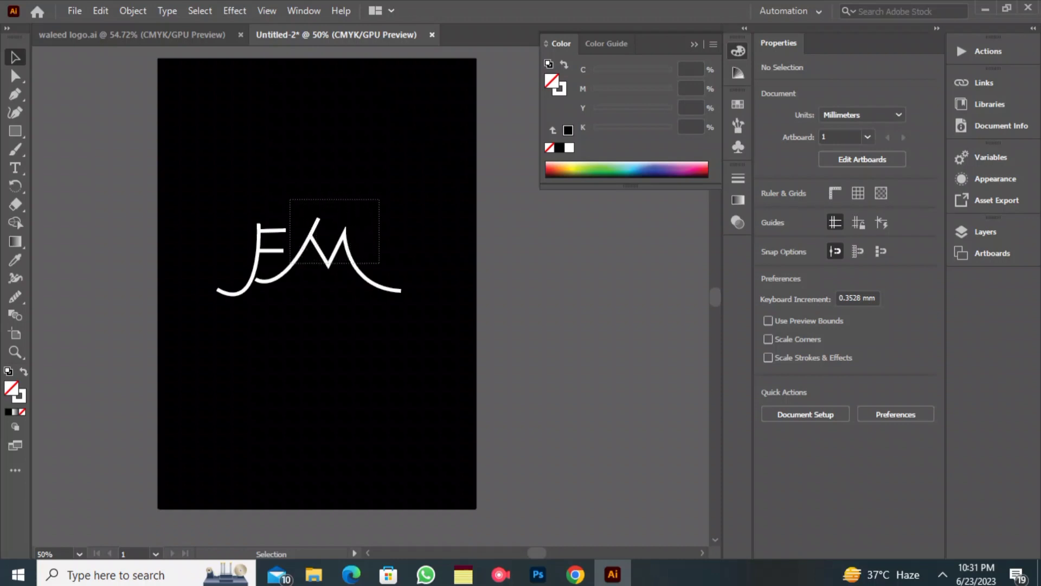
# Step: Group the M path with its diagonal stroke and shift the group slightly down and toward the E
pyautogui.rightClick(337, 219)
pyautogui.click(379, 335)
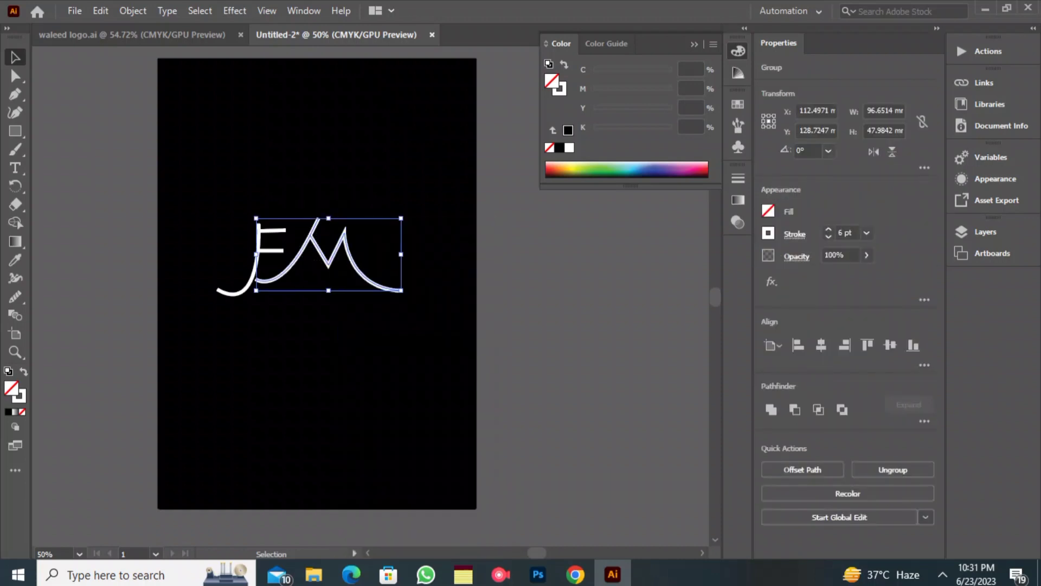
pyautogui.moveTo(328, 265)
pyautogui.mouseDown()
pyautogui.moveTo(316, 275)
pyautogui.moveTo(325, 274)
pyautogui.mouseUp()
pyautogui.hotkey('ctrl', 'shift', 'a')
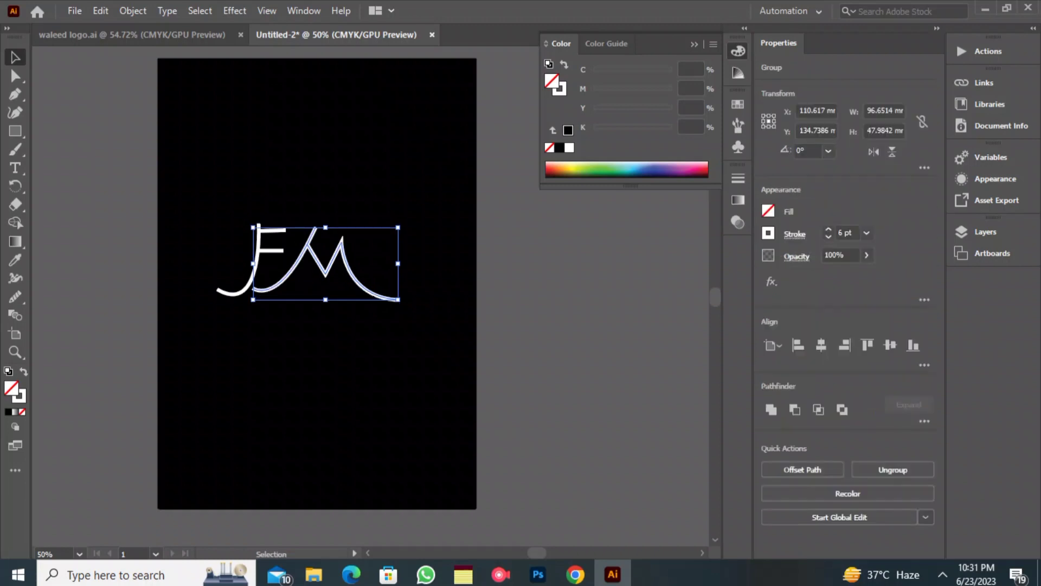
pyautogui.hotkey('ctrl', 'shift', 'a')
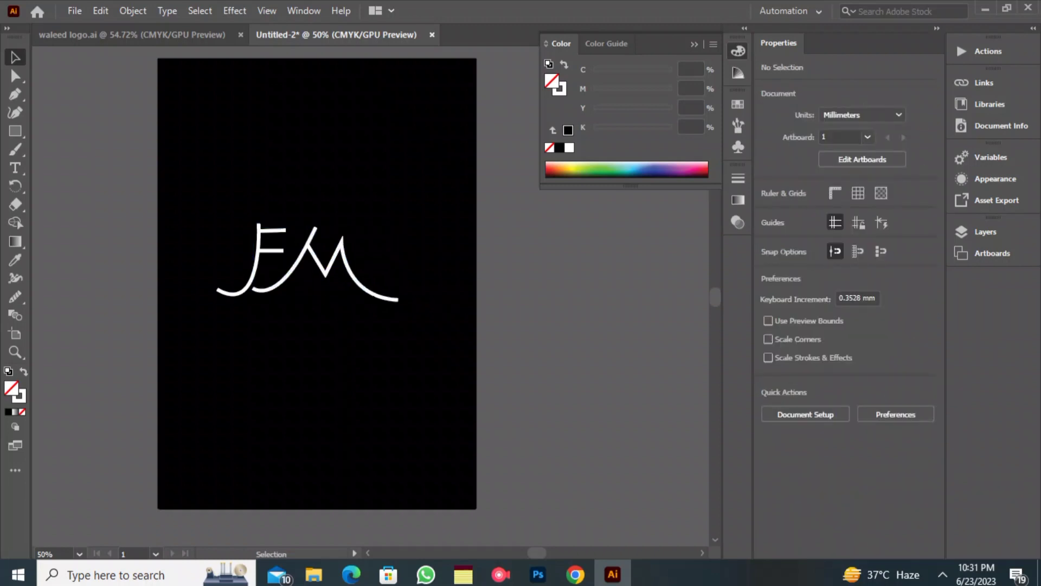
# Step: Rotate the M about 4° counterclockwise, and move the E right so its curved tail overlaps the M's start
pyautogui.click(325, 273)
pyautogui.moveTo(404, 305); pyautogui.dragTo(406, 299)
pyautogui.hotkey('ctrl', 'shift', 'a')
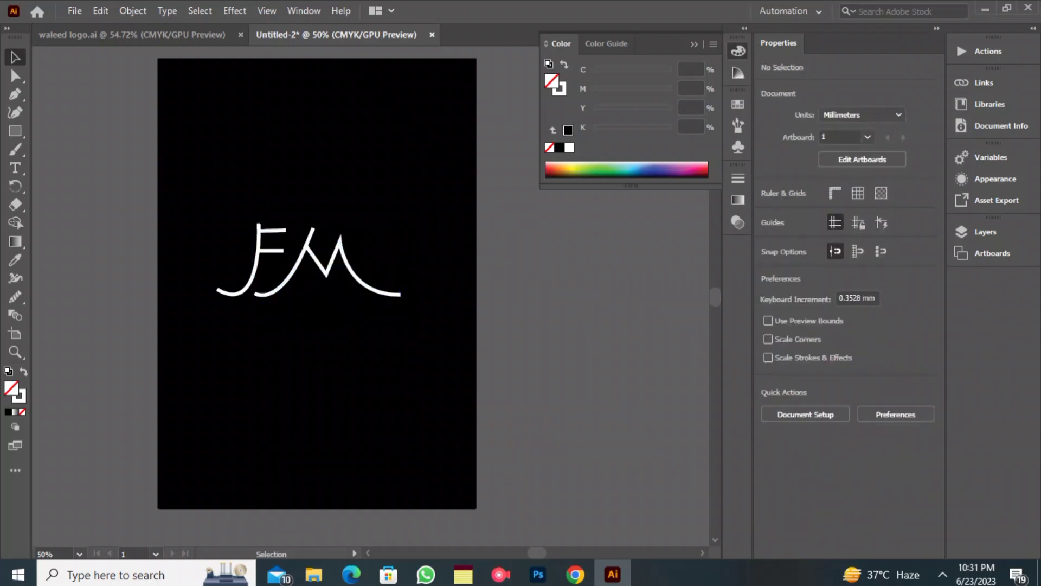
pyautogui.moveTo(258, 255); pyautogui.dragTo(272, 255)
pyautogui.hotkey('ctrl', 'shift', 'a')
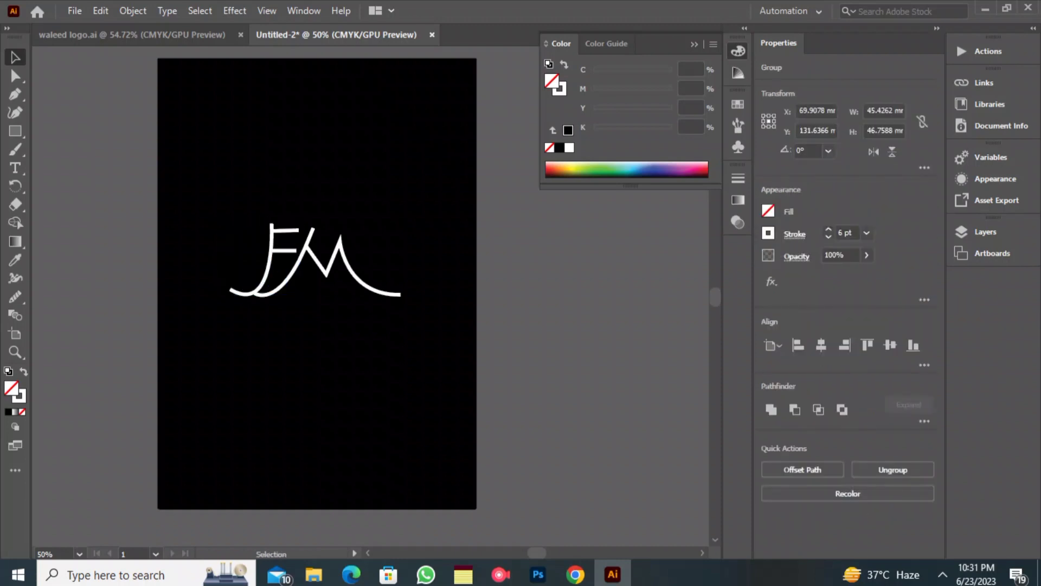
# Step: Smooth the curved stem of the E with the Smooth tool
pyautogui.moveTo(120, 223); pyautogui.dragTo(323, 376)
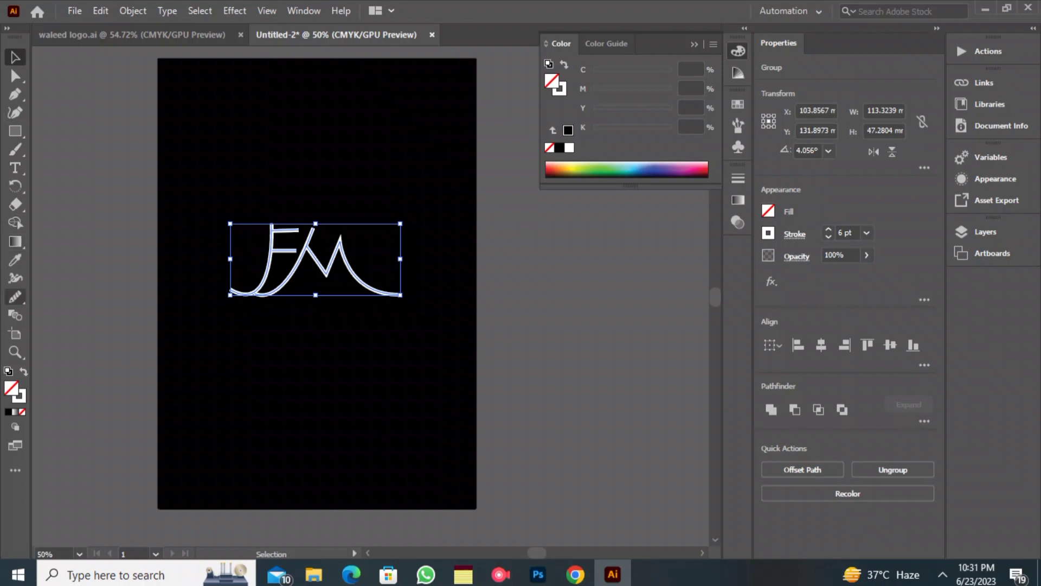
pyautogui.click(15, 297)
pyautogui.moveTo(272, 232)
pyautogui.mouseDown()
pyautogui.moveTo(230, 308)
pyautogui.moveTo(219, 291)
pyautogui.mouseUp()
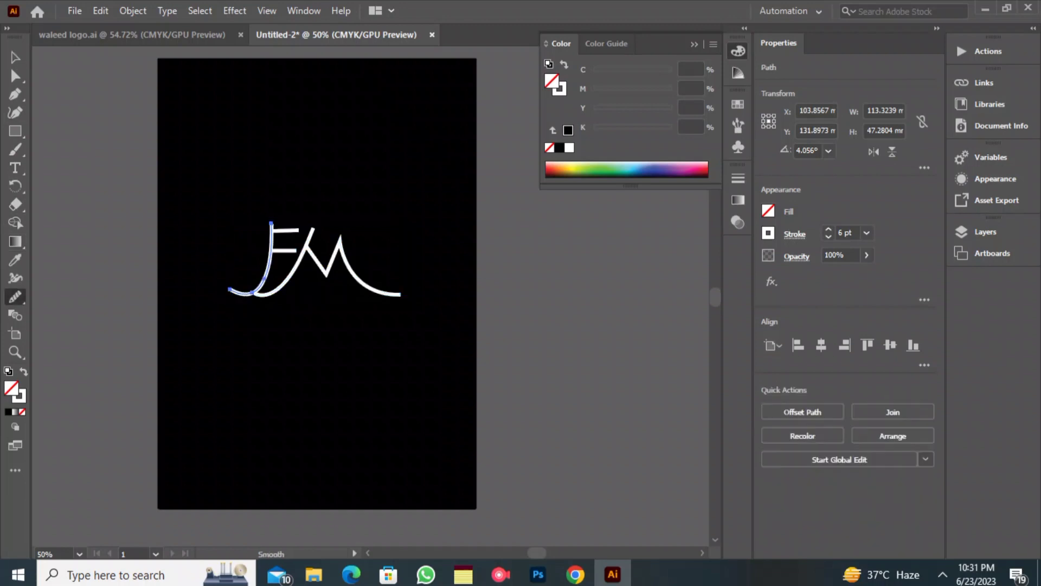
pyautogui.moveTo(272, 231); pyautogui.dragTo(207, 307)
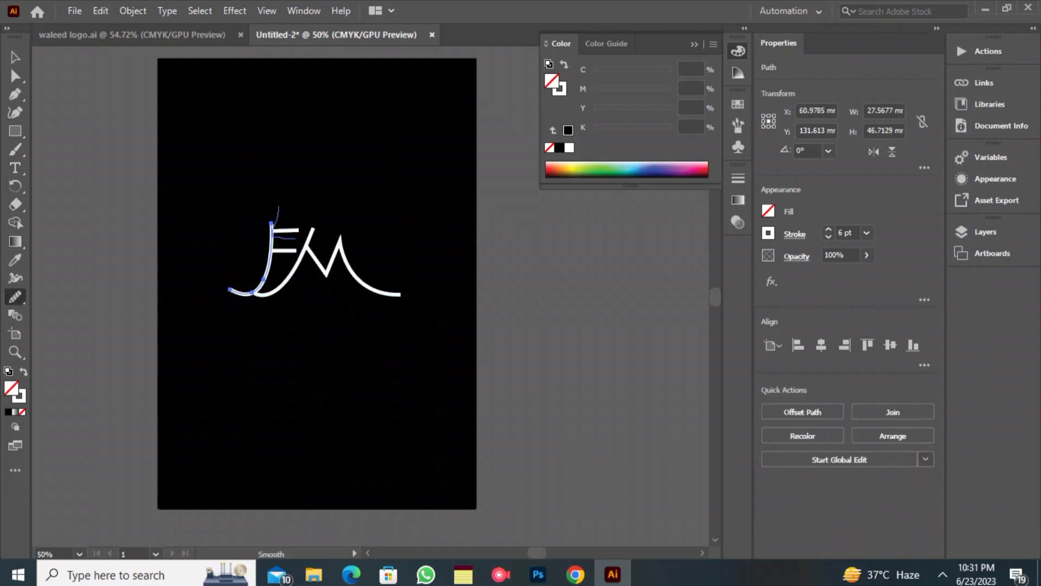
pyautogui.click(15, 57)
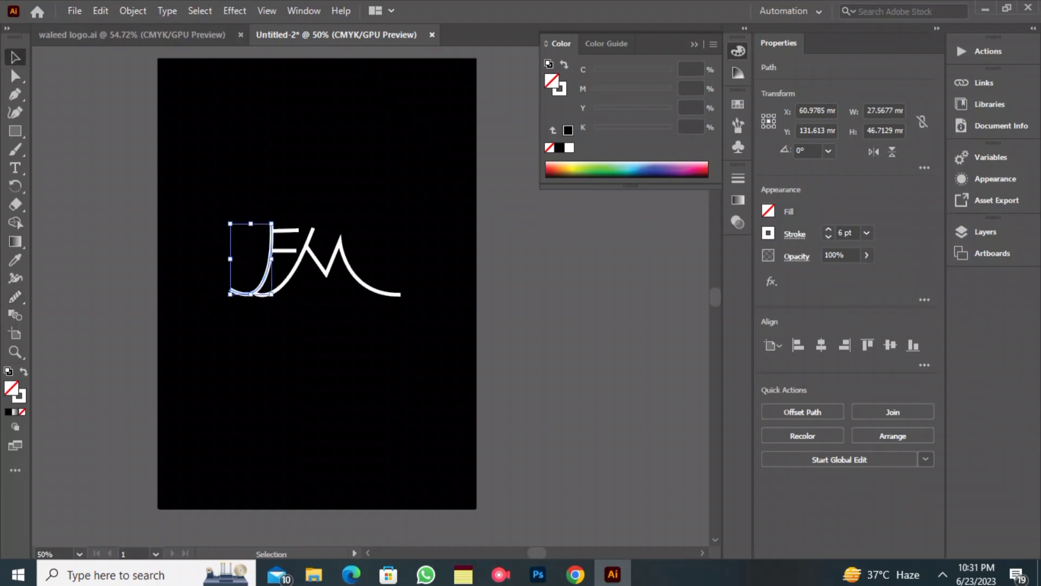
pyautogui.hotkey('ctrl', 'shift', 'a')
# Step: Smooth the M's rising curve and its sweeping right tail with the Smooth tool
pyautogui.click(307, 247)
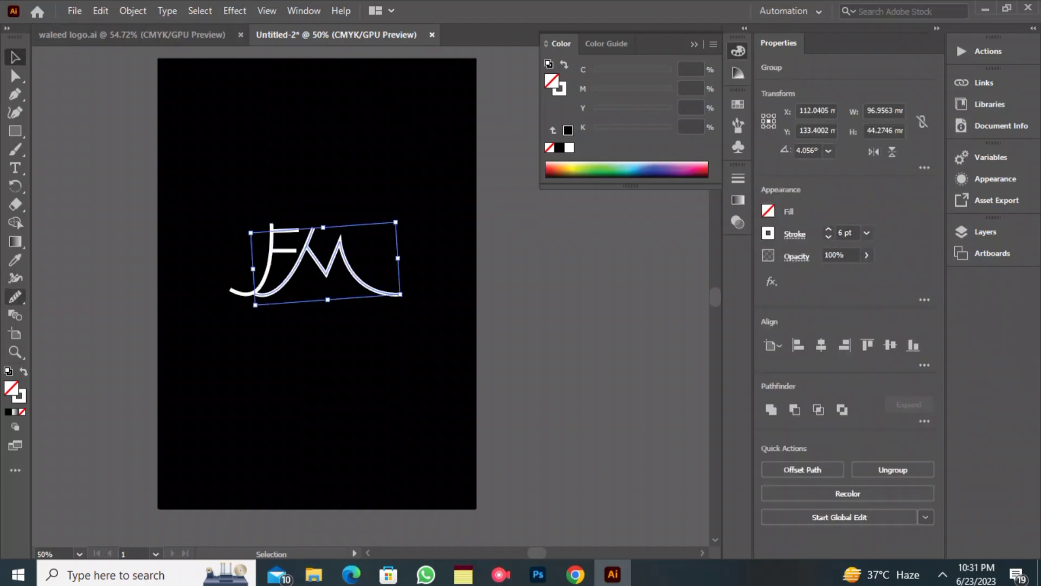
pyautogui.click(15, 297)
pyautogui.moveTo(279, 302); pyautogui.dragTo(331, 198)
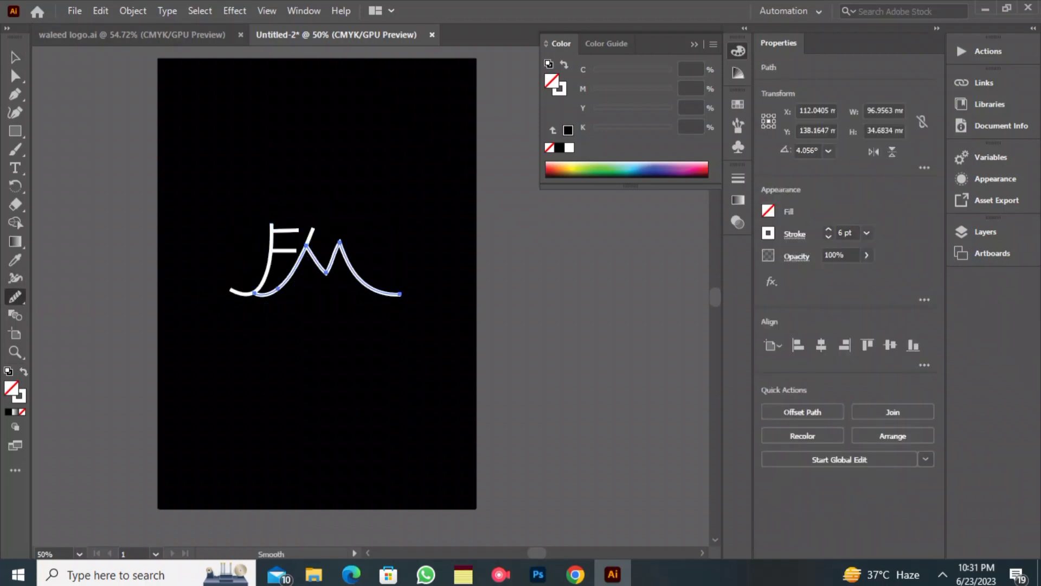
pyautogui.moveTo(344, 256); pyautogui.dragTo(377, 301)
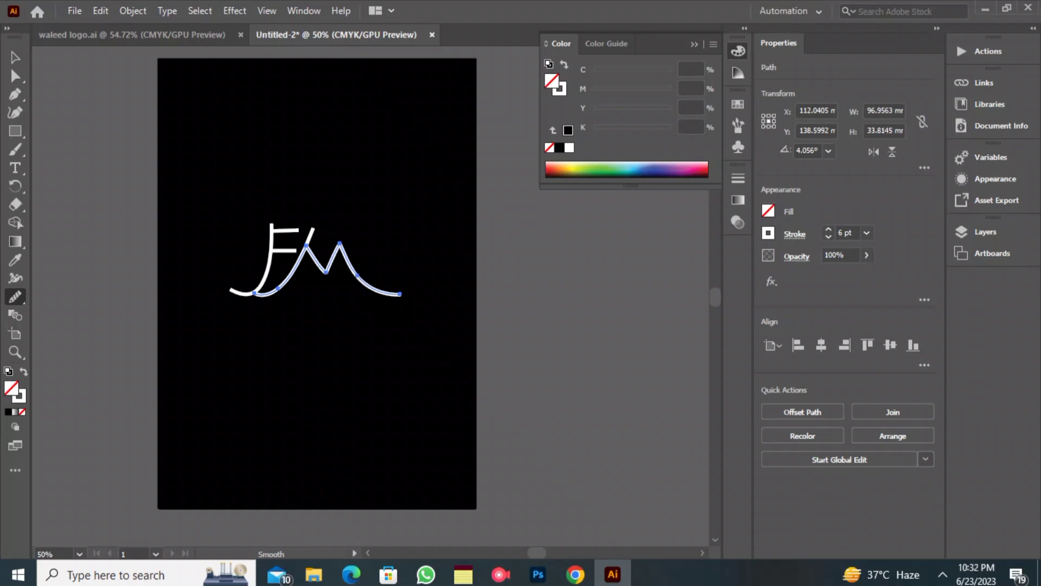
pyautogui.press('v')
pyautogui.hotkey('ctrl', 'shift', 'a')
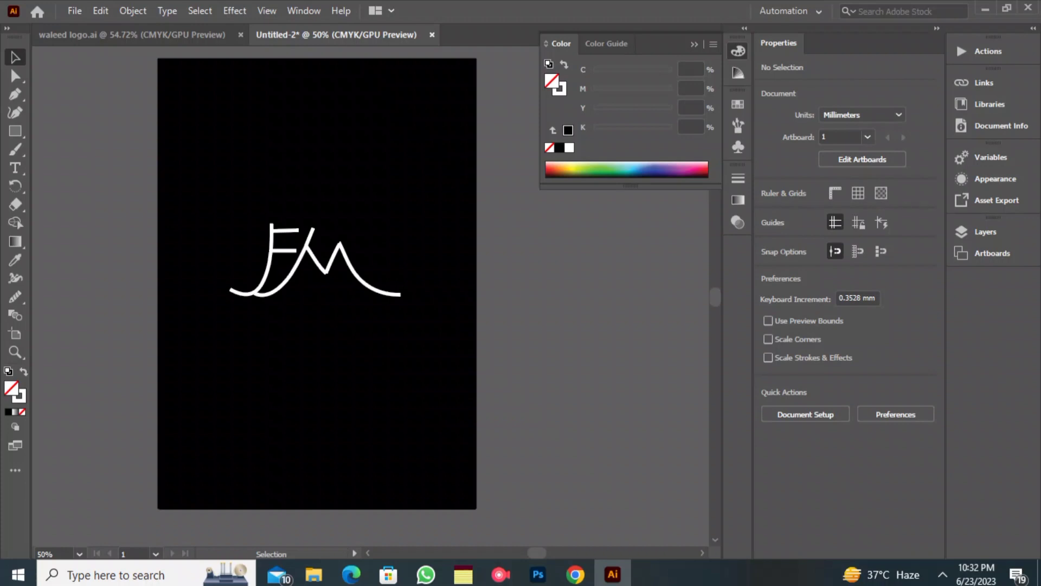
# Step: Nudge the E slightly down and left to refine its join with the M
pyautogui.click(270, 251)
pyautogui.moveTo(270, 250); pyautogui.dragTo(268, 253)
pyautogui.hotkey('ctrl', 'shift', 'a')
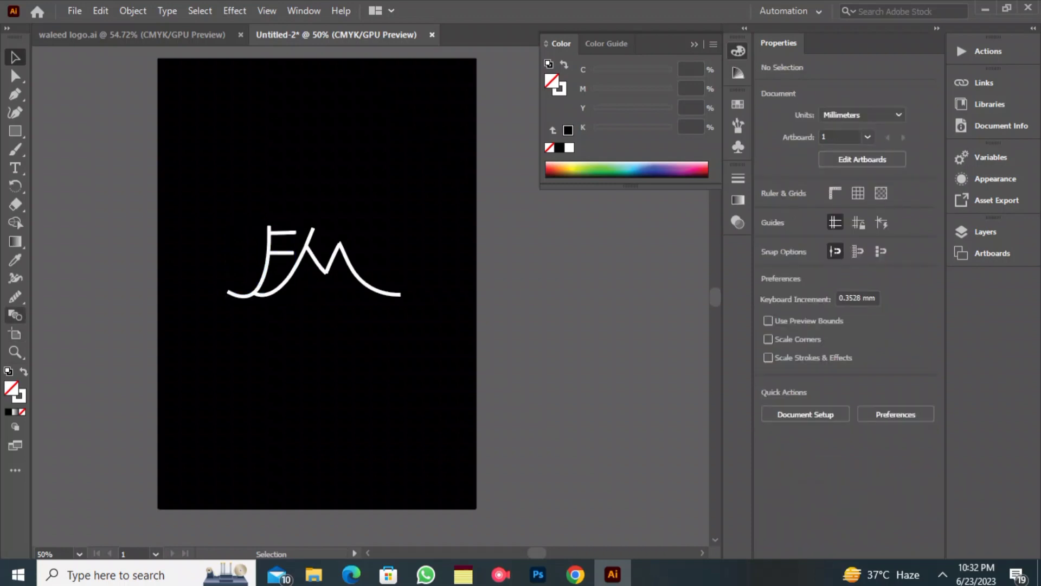
# Step: Add a single line of text below the monogram's left end and select all its characters
pyautogui.click(15, 149)
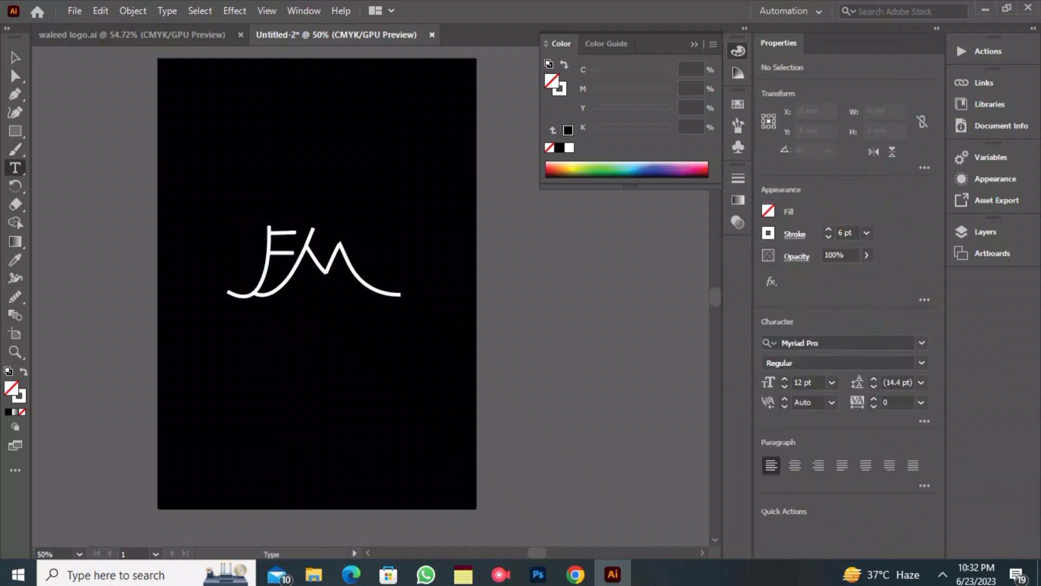
pyautogui.click(203, 334)
pyautogui.press('BackSpace')
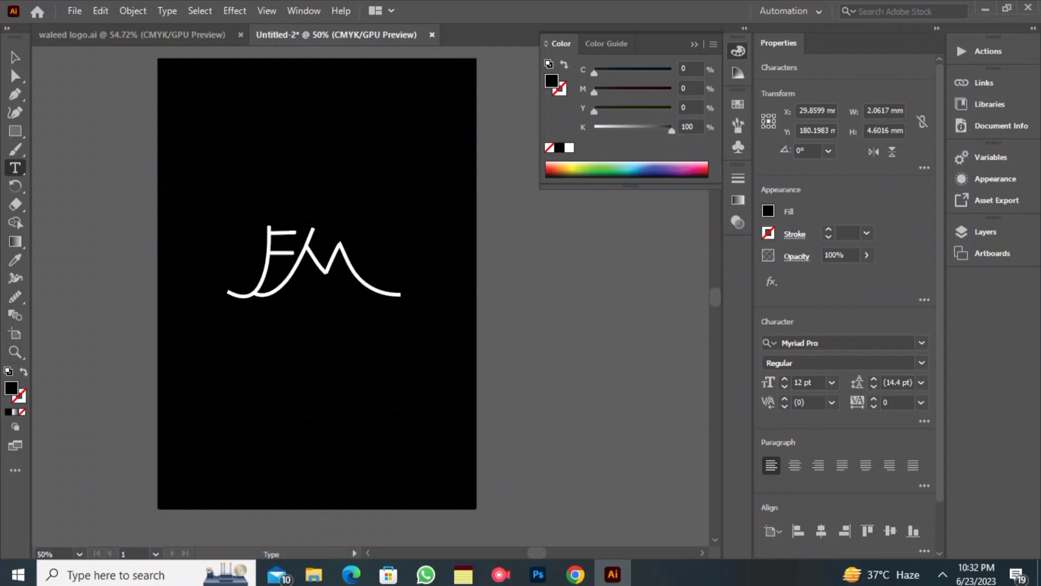
pyautogui.hotkey('ctrl', 'a')
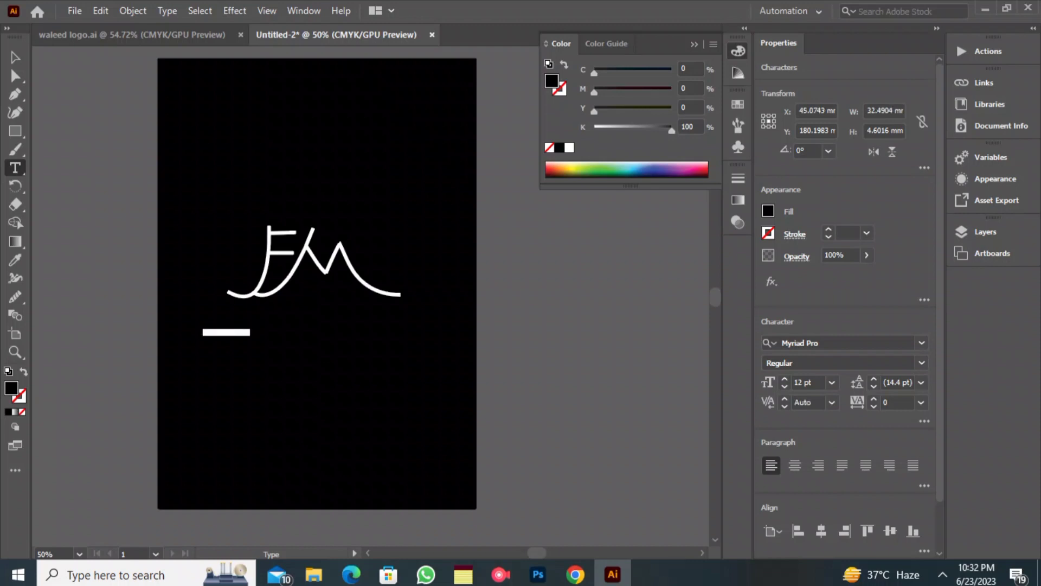
# Step: Try the Source Serif Variable font on the text and look through its styles
pyautogui.click(837, 342)
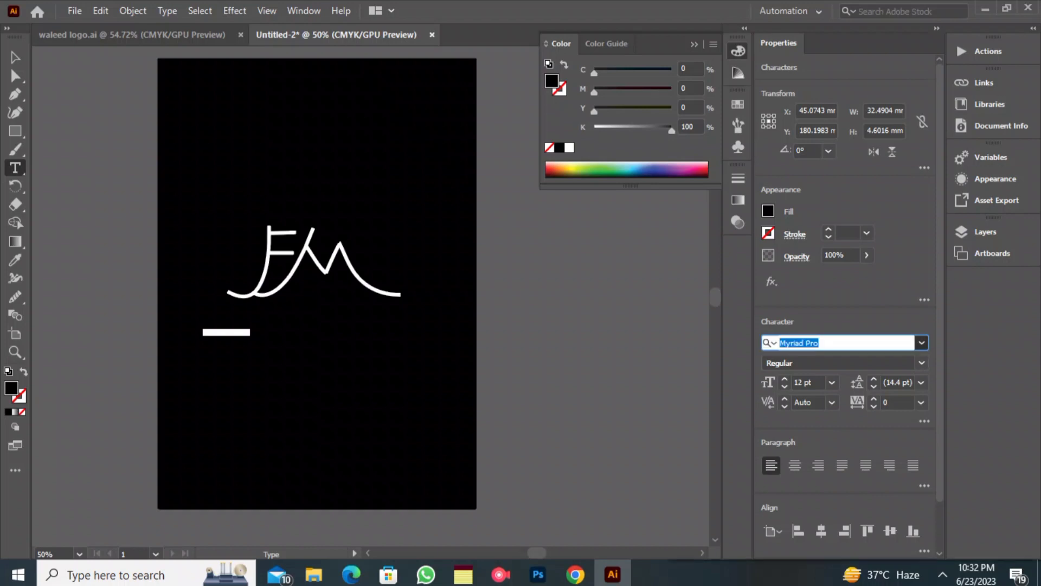
pyautogui.click(921, 342)
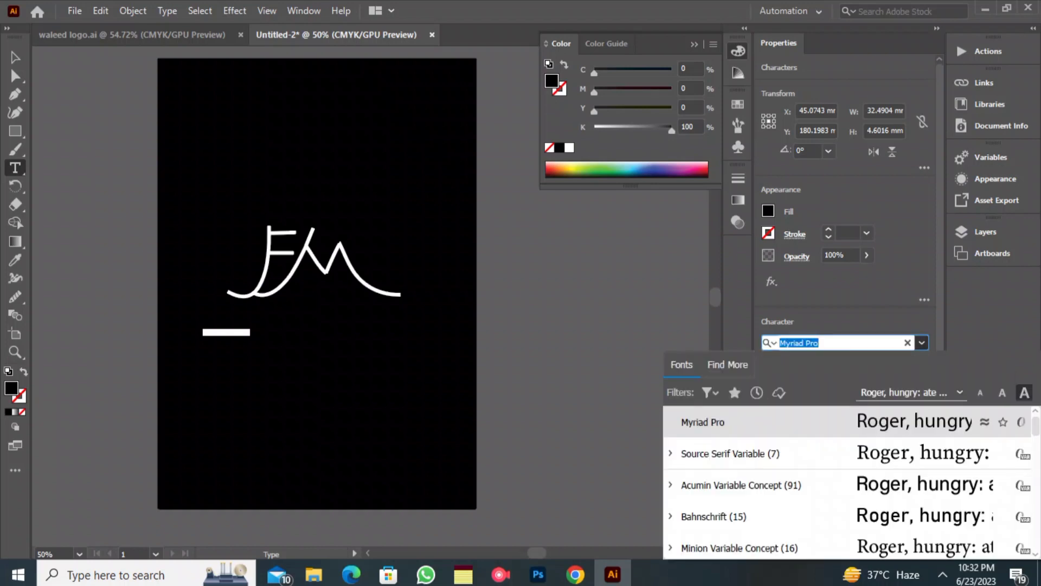
pyautogui.click(726, 455)
pyautogui.click(922, 363)
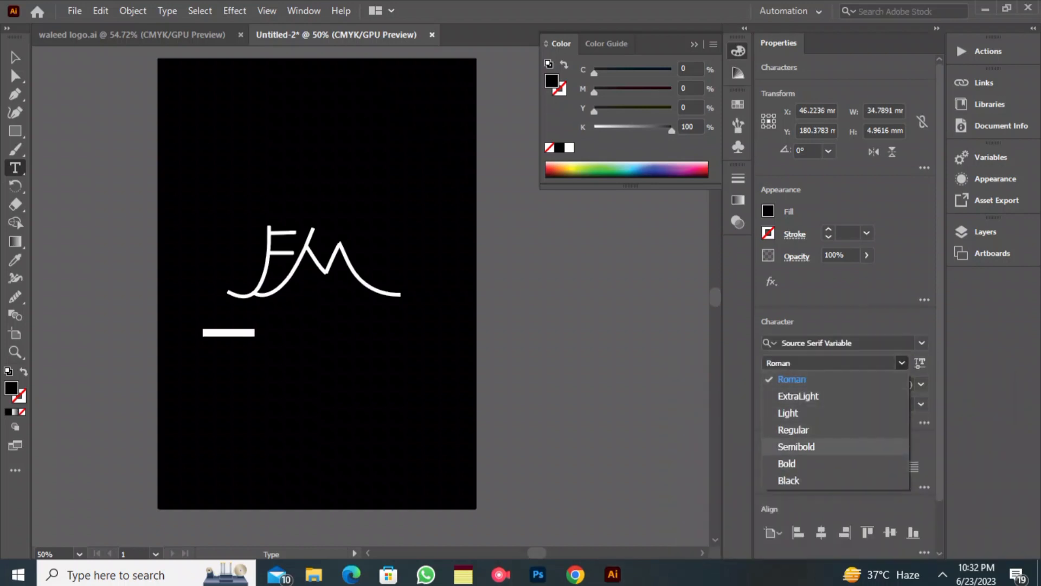
pyautogui.click(902, 363)
# Step: Set the text's font to Source Sans Variable in the Bold Italic style
pyautogui.click(921, 343)
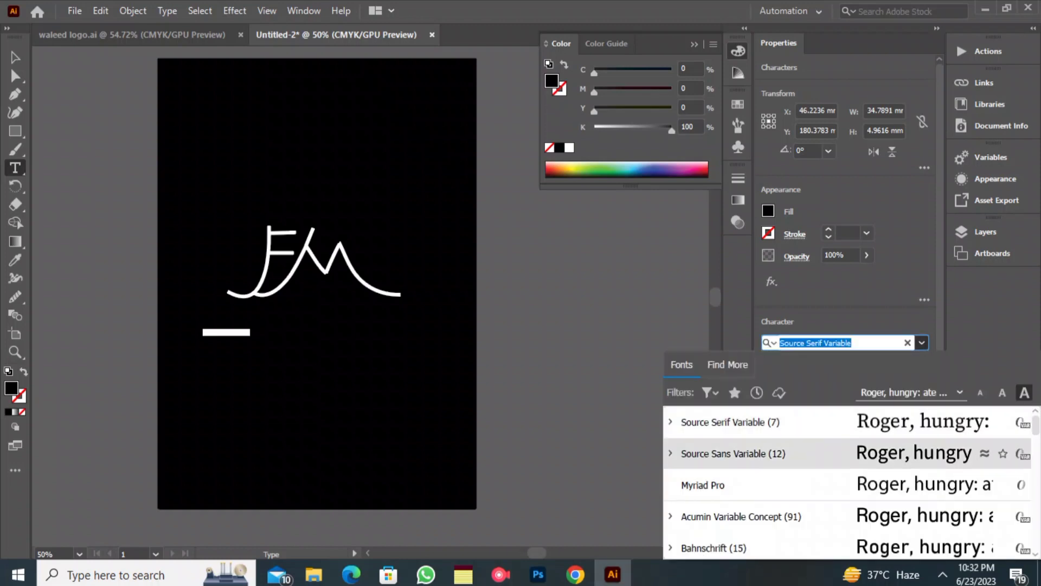
pyautogui.click(732, 453)
pyautogui.click(901, 363)
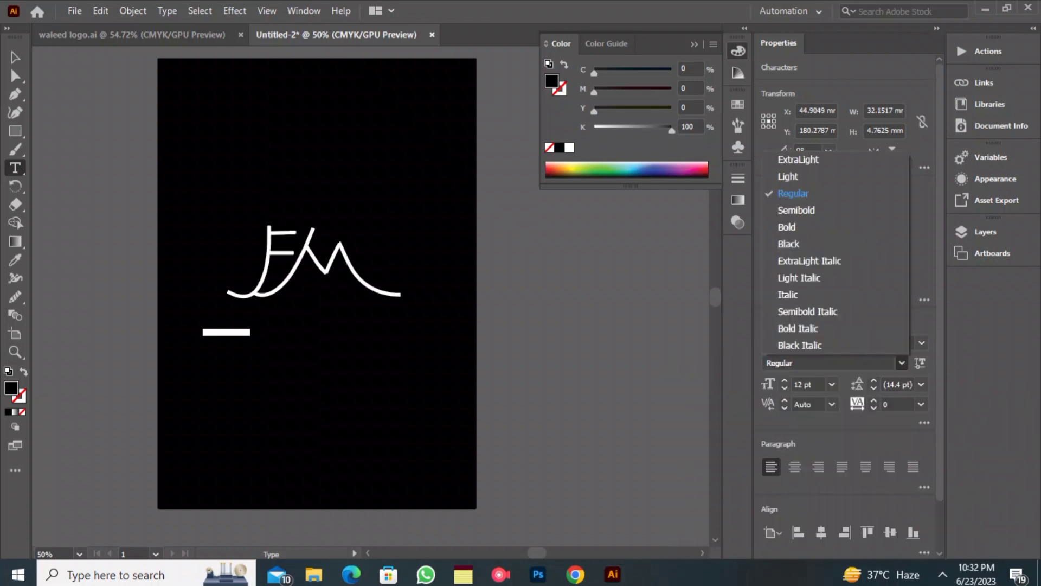
pyautogui.click(791, 328)
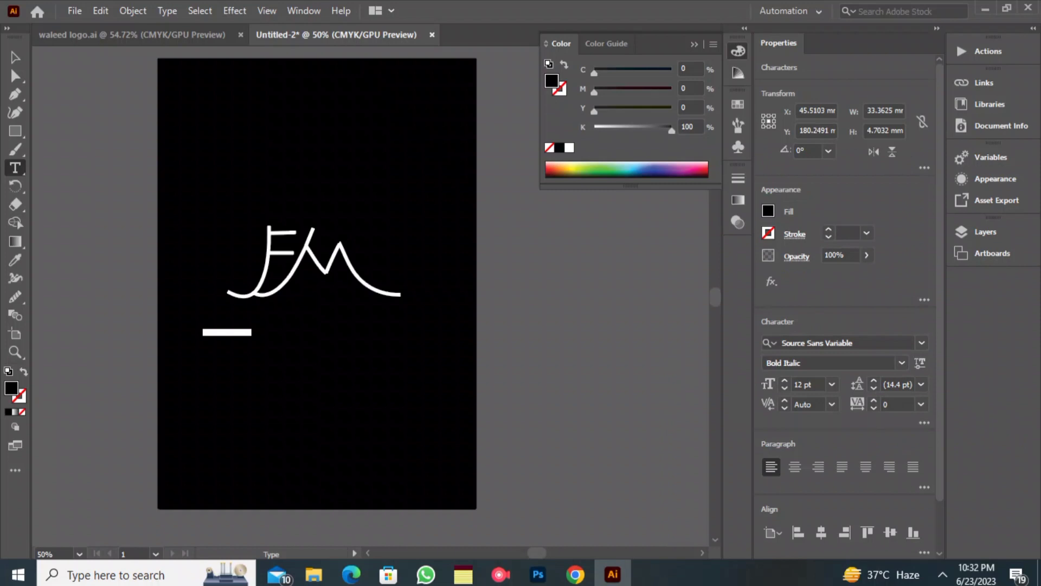
# Step: Enlarge the text to 47 pt so it spans roughly the monogram's width
pyautogui.click(784, 380)
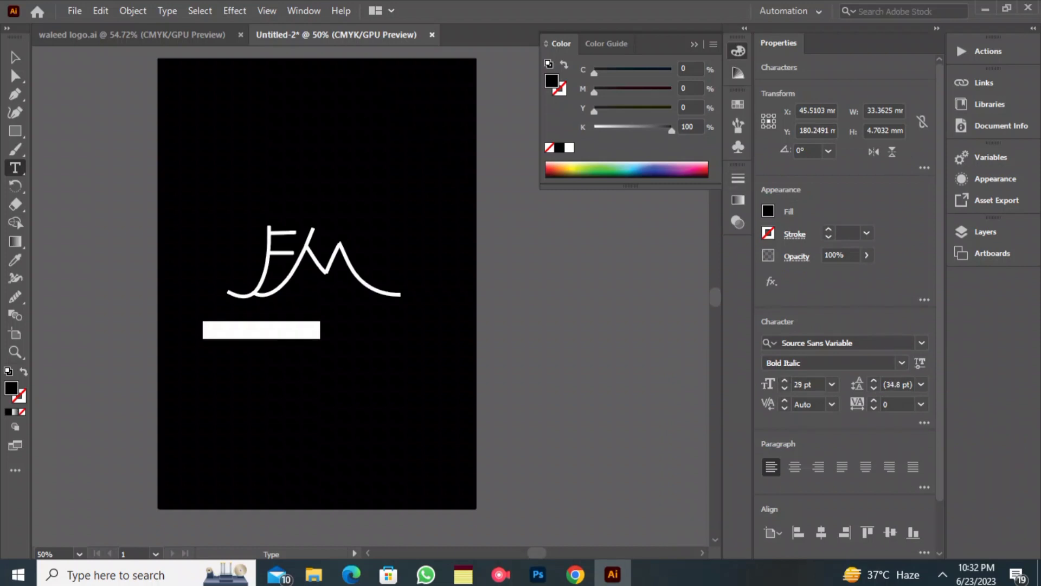
pyautogui.click(784, 380)
pyautogui.click(784, 380)
pyautogui.click(784, 380)
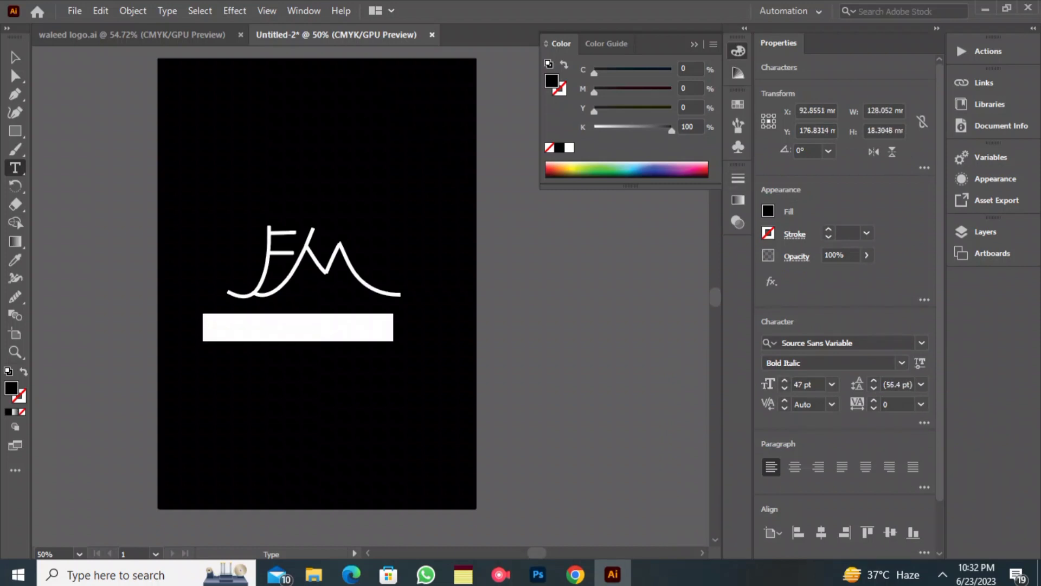
# Step: Make the "Future Motivation" text white at 44 pt and centre it just beneath the monogram
pyautogui.click(569, 147)
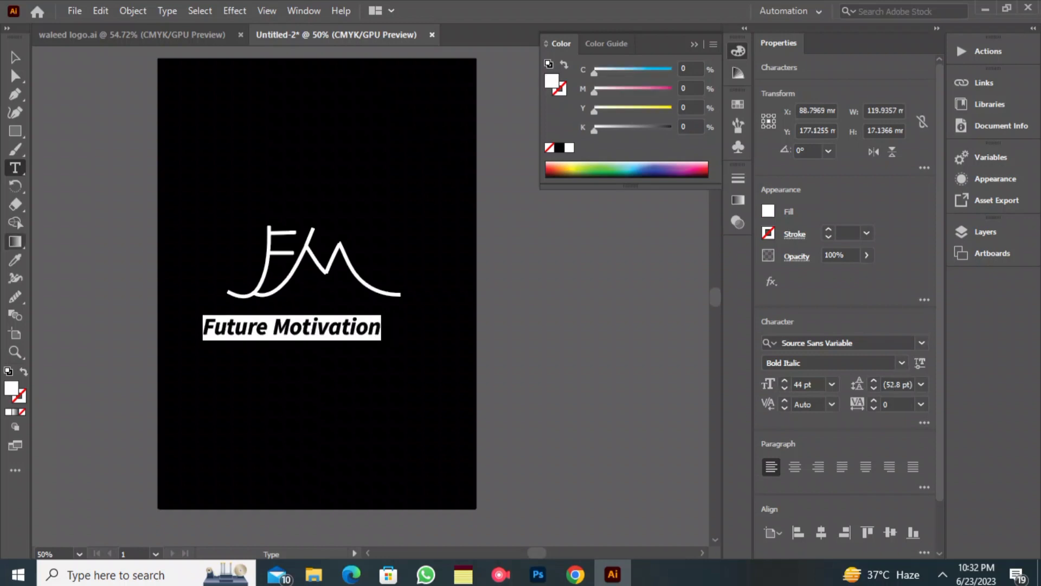
pyautogui.click(11, 65)
pyautogui.hotkey('ctrl', 'shift', 'a')
pyautogui.moveTo(293, 327); pyautogui.dragTo(311, 336)
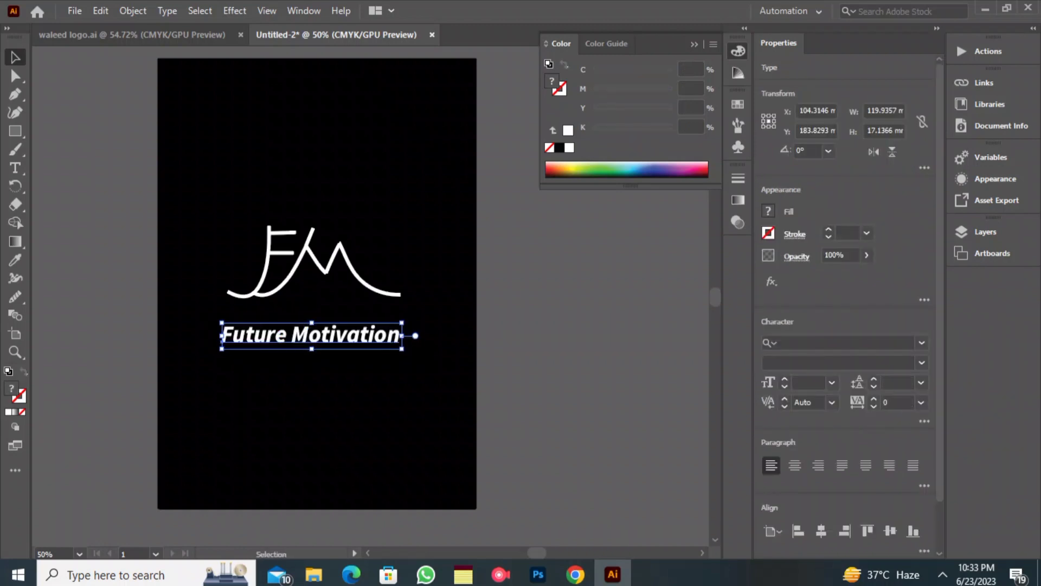
pyautogui.hotkey('ctrl', 'shift', 'a')
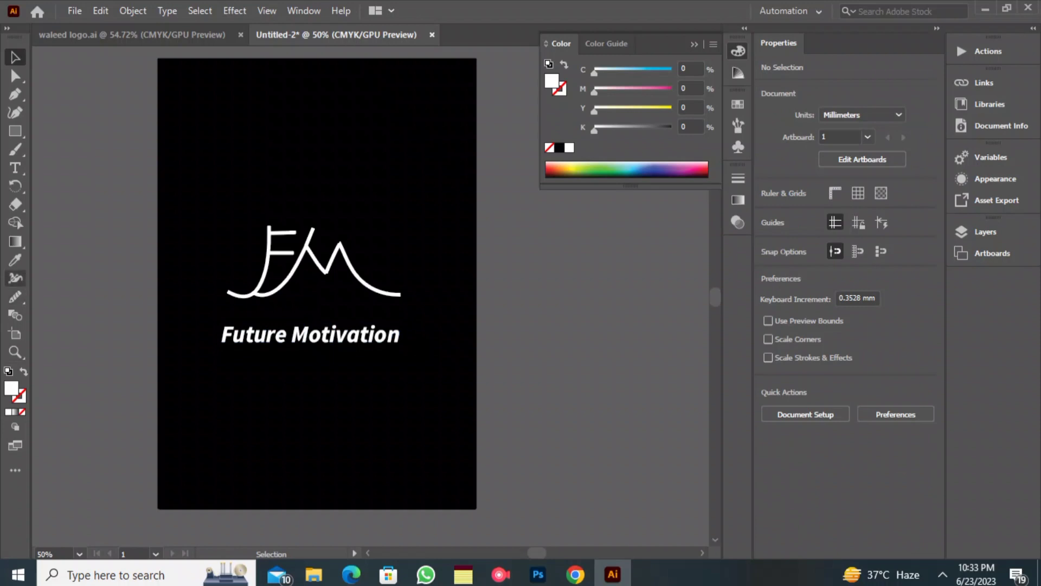
# Step: Add the tagline "Get your-self" as a new text line below "Future Motivation"
pyautogui.press('t')
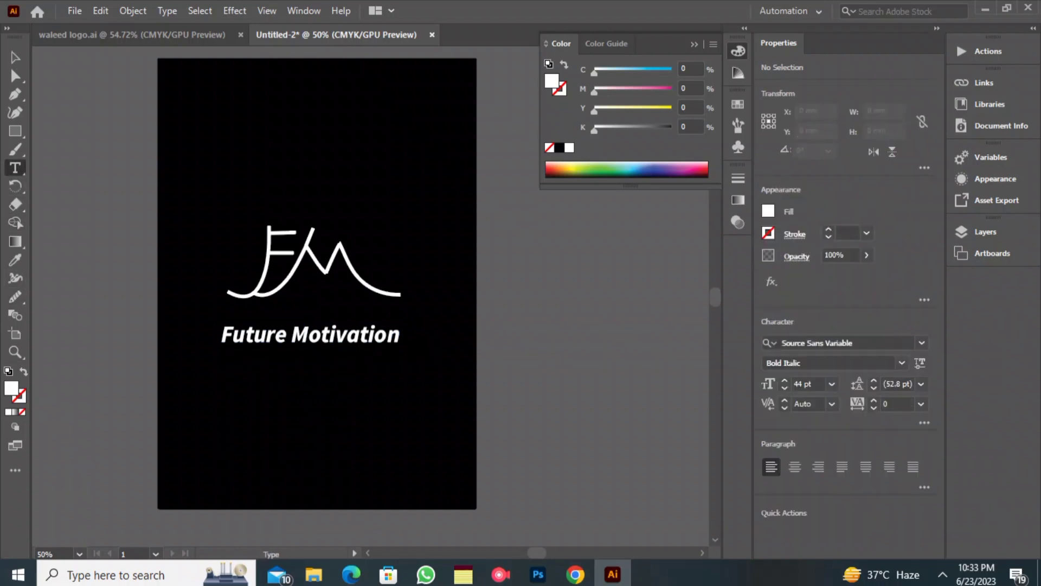
pyautogui.click(228, 388)
pyautogui.write('Believe')
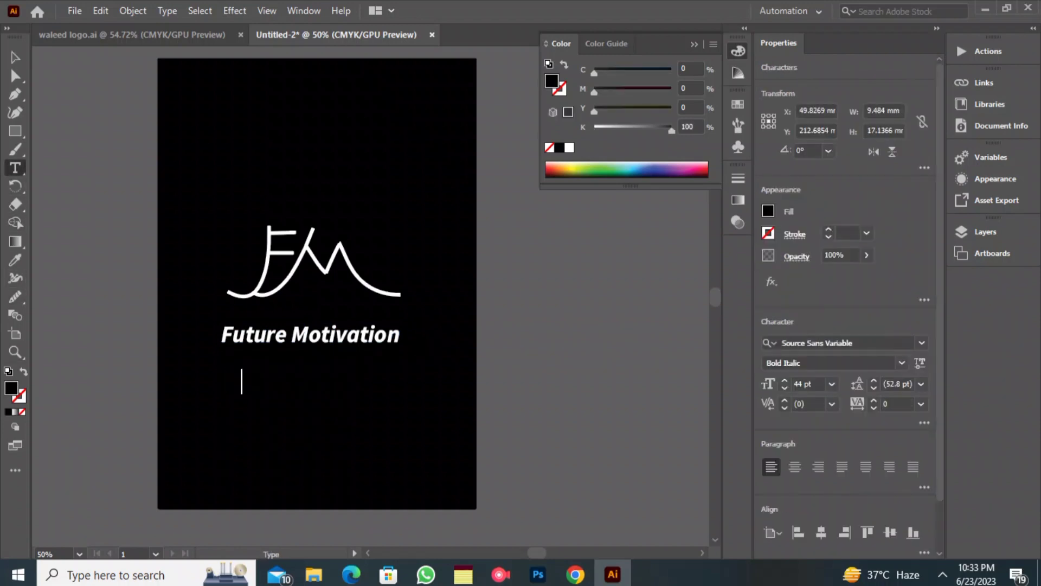
pyautogui.write('rsf')
# Step: Set the whole tagline in the Italic style and fill it with white
pyautogui.moveTo(354, 381); pyautogui.dragTo(226, 382)
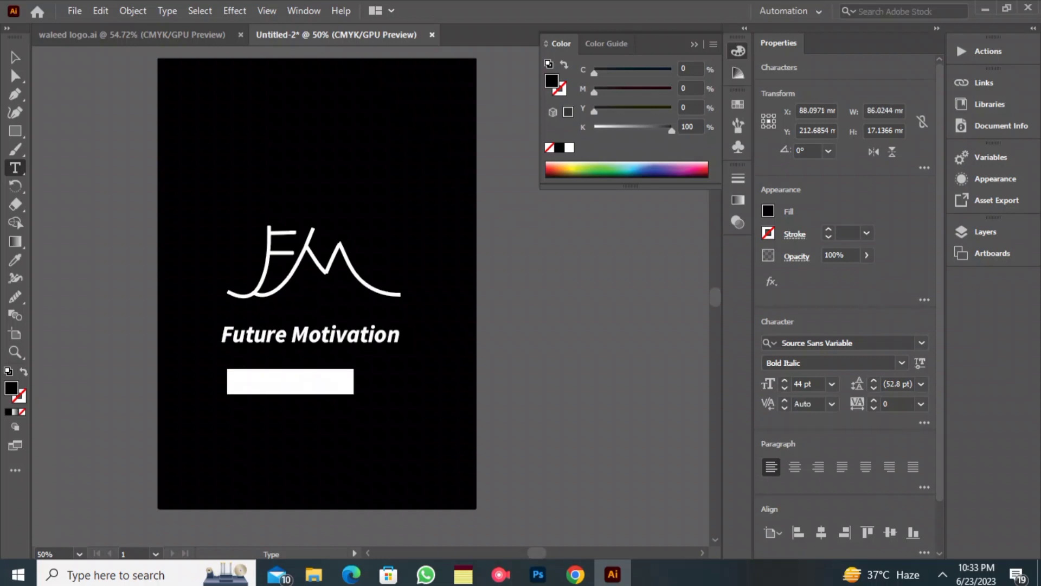
pyautogui.click(902, 362)
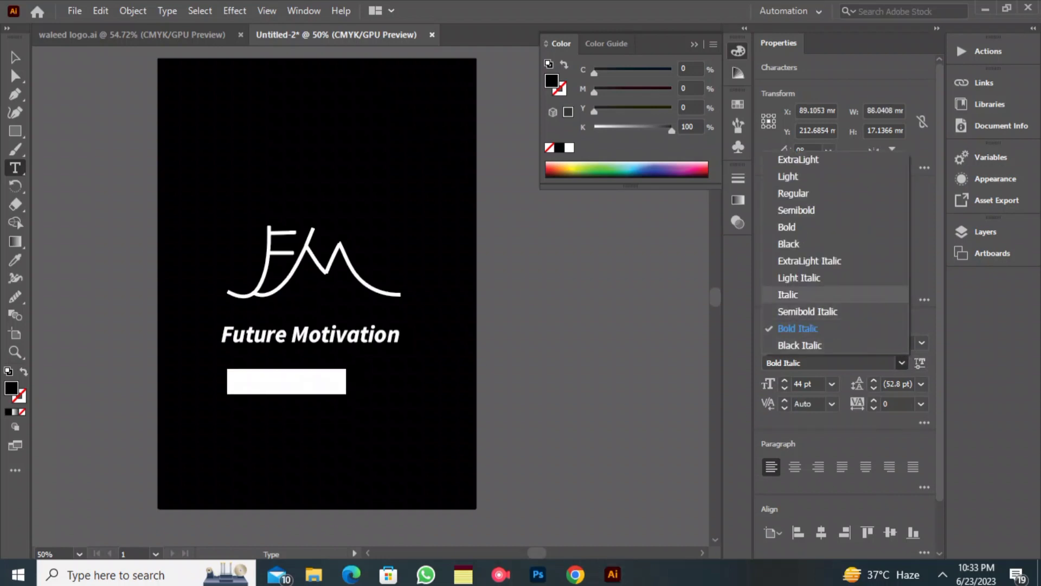
pyautogui.click(788, 295)
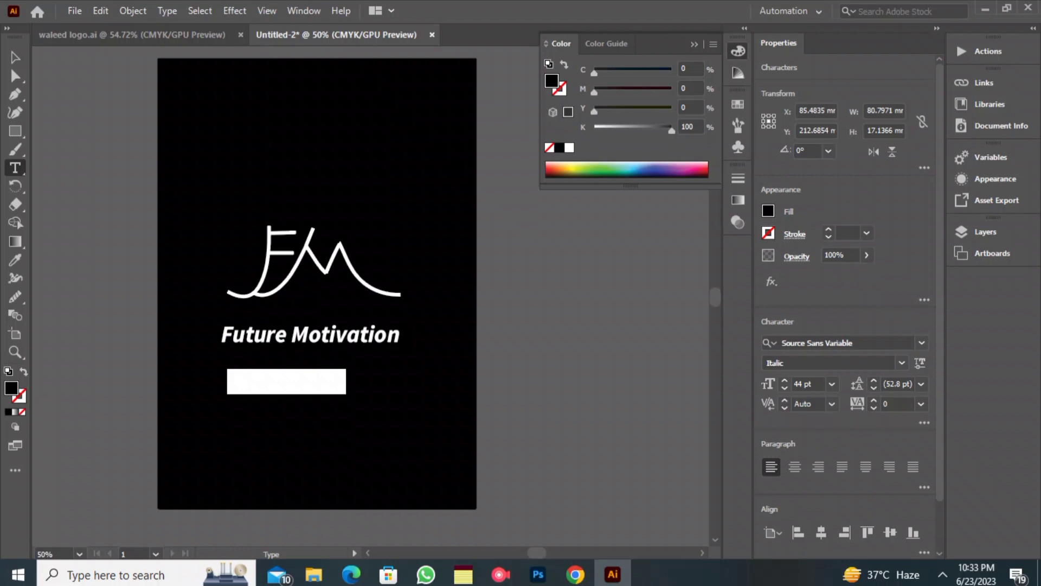
pyautogui.click(568, 147)
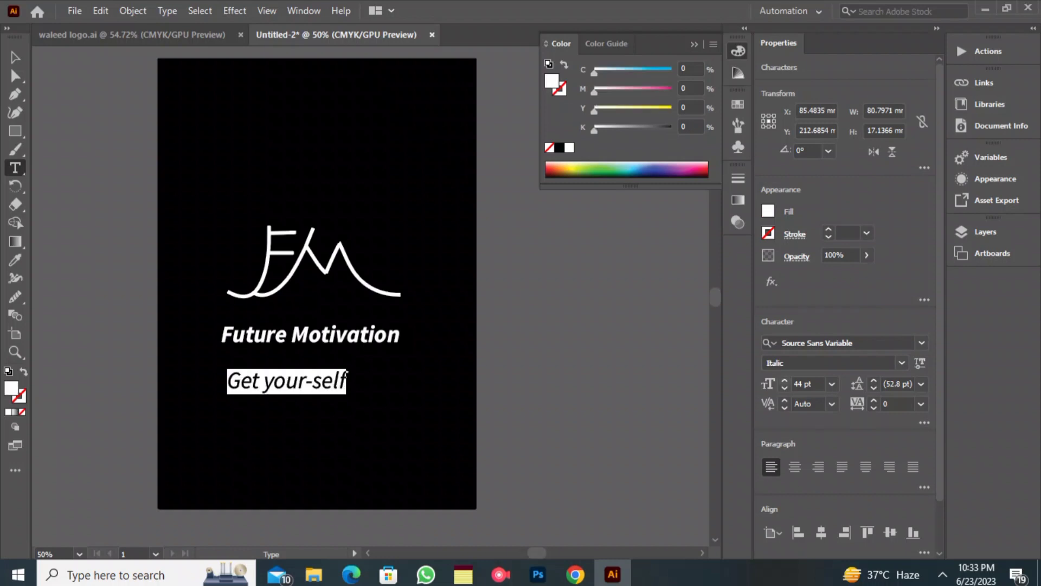
# Step: Reduce the tagline to 26 pt and widen its letter tracking to 412
pyautogui.click(785, 379)
pyautogui.click(784, 389)
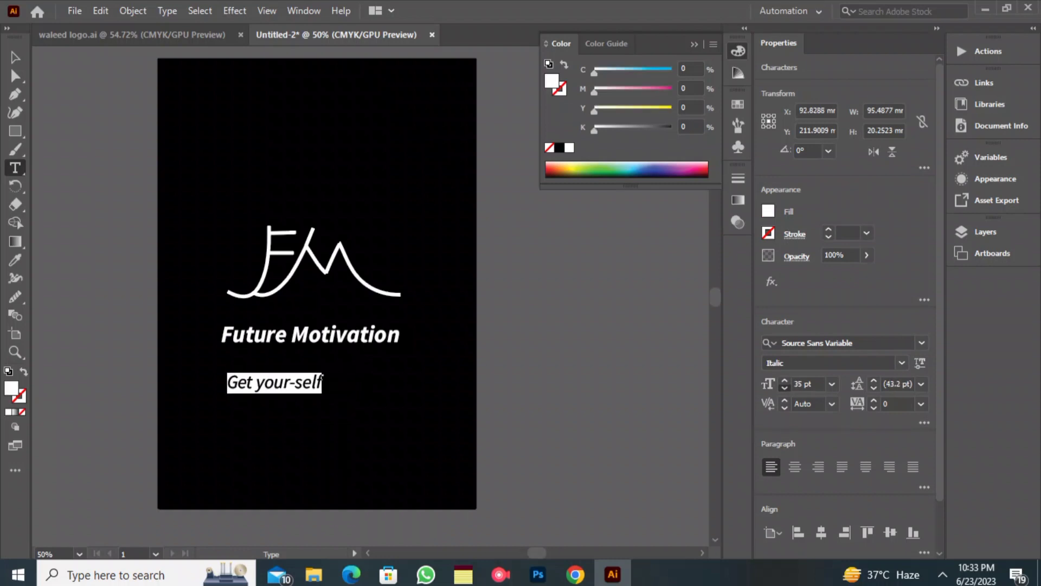
pyautogui.click(921, 403)
pyautogui.click(938, 387)
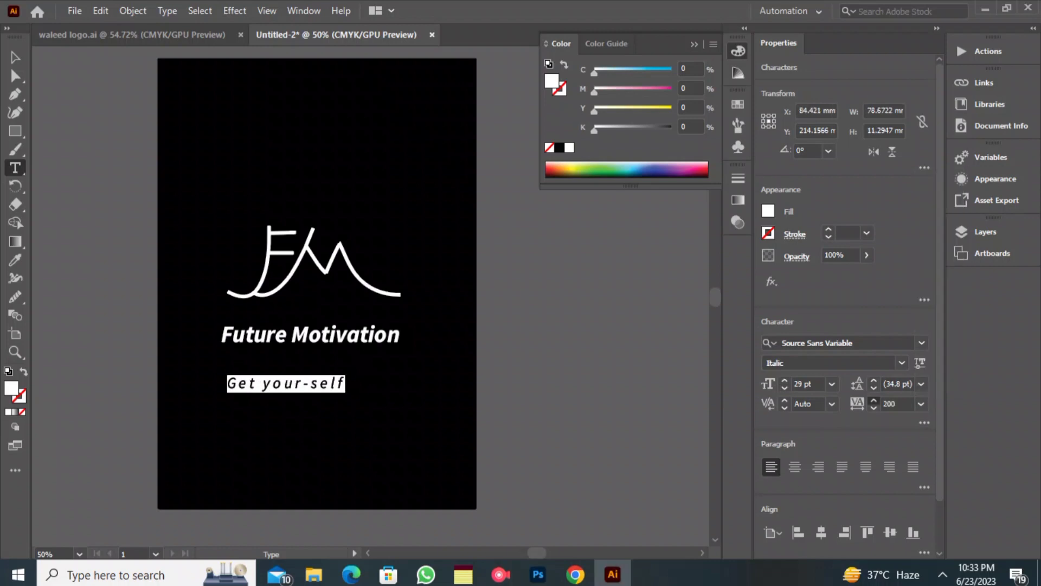
pyautogui.click(874, 400)
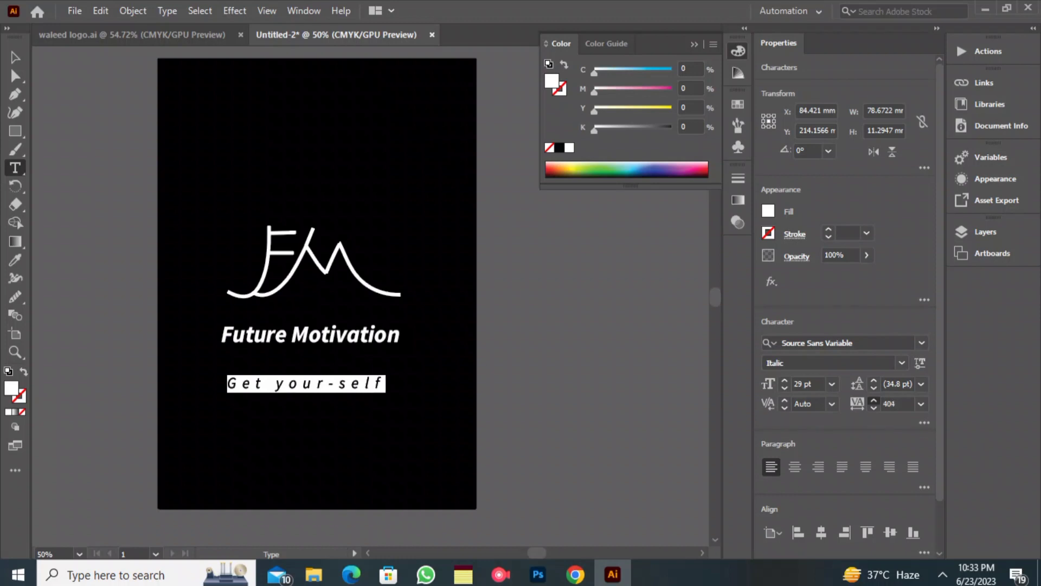
pyautogui.click(785, 388)
pyautogui.click(785, 388)
pyautogui.click(785, 388)
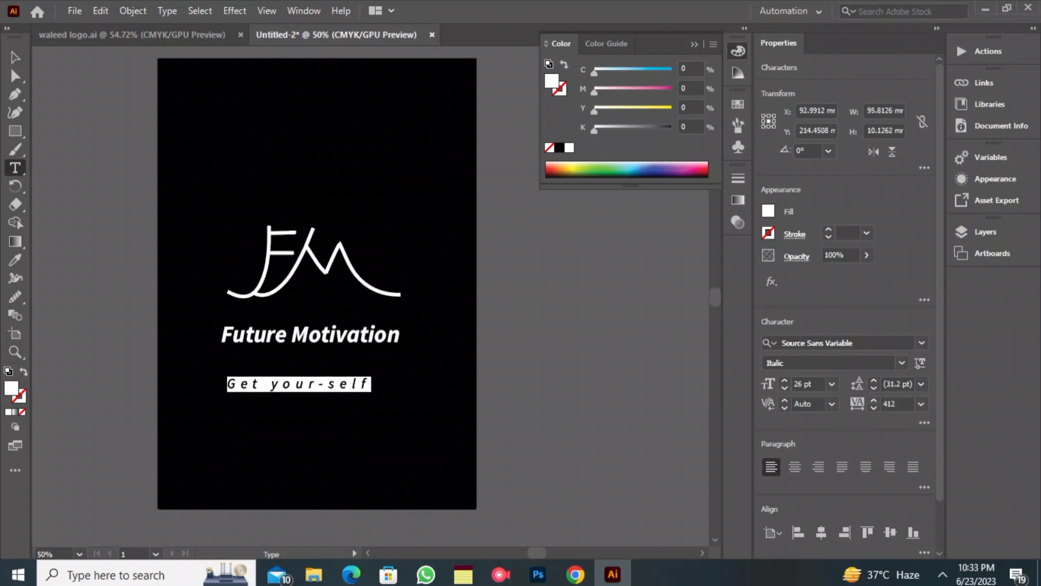
# Step: Move the tagline up close beneath "Future Motivation", centre it by eye, and deselect it
pyautogui.click(15, 57)
pyautogui.click(326, 364)
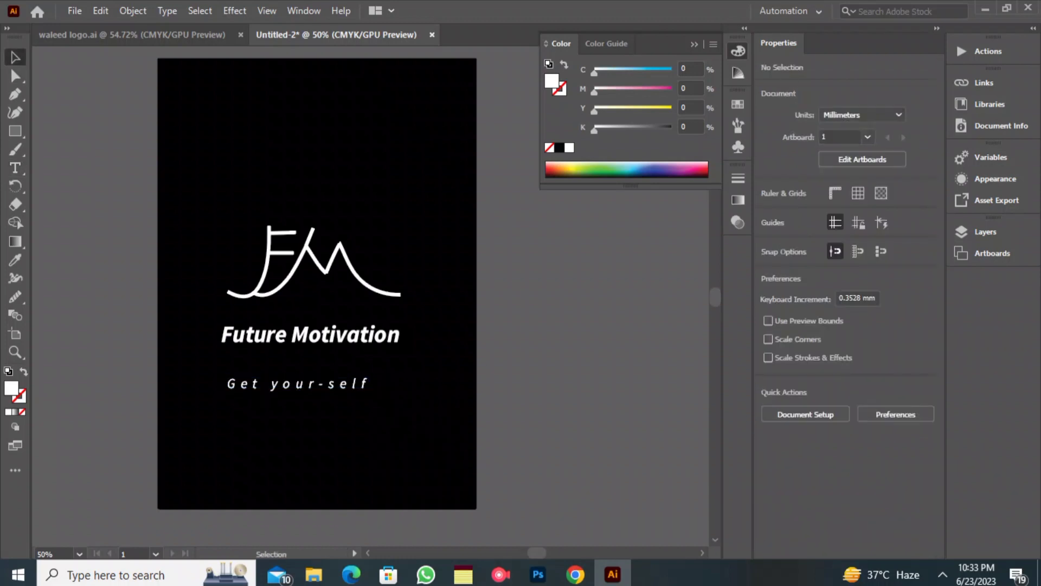
pyautogui.moveTo(309, 384); pyautogui.dragTo(320, 383)
pyautogui.moveTo(235, 386); pyautogui.dragTo(240, 373)
pyautogui.hotkey('ctrl', 'shift', 'a')
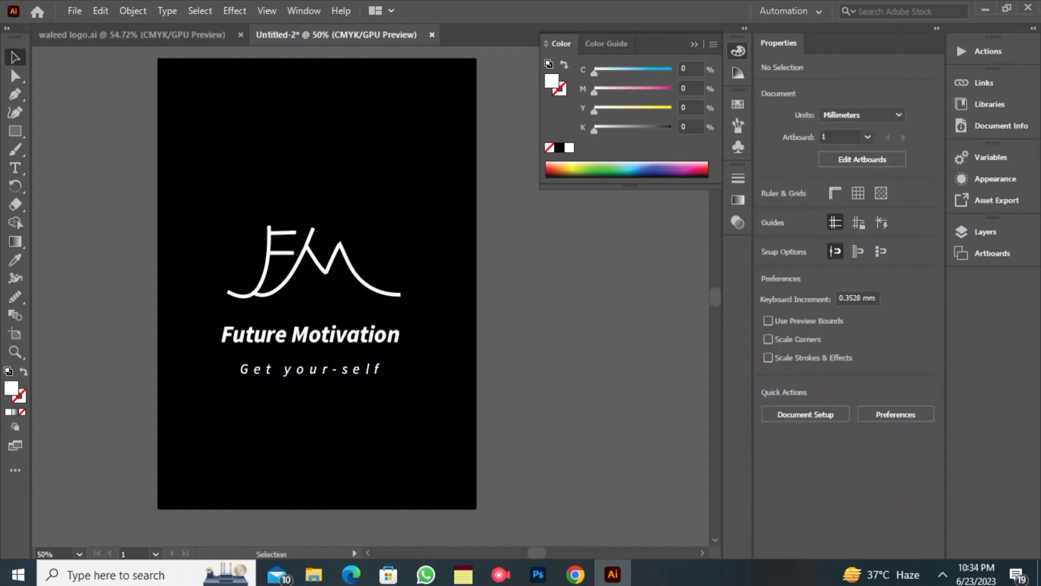
pyautogui.moveTo(309, 370); pyautogui.dragTo(304, 369)
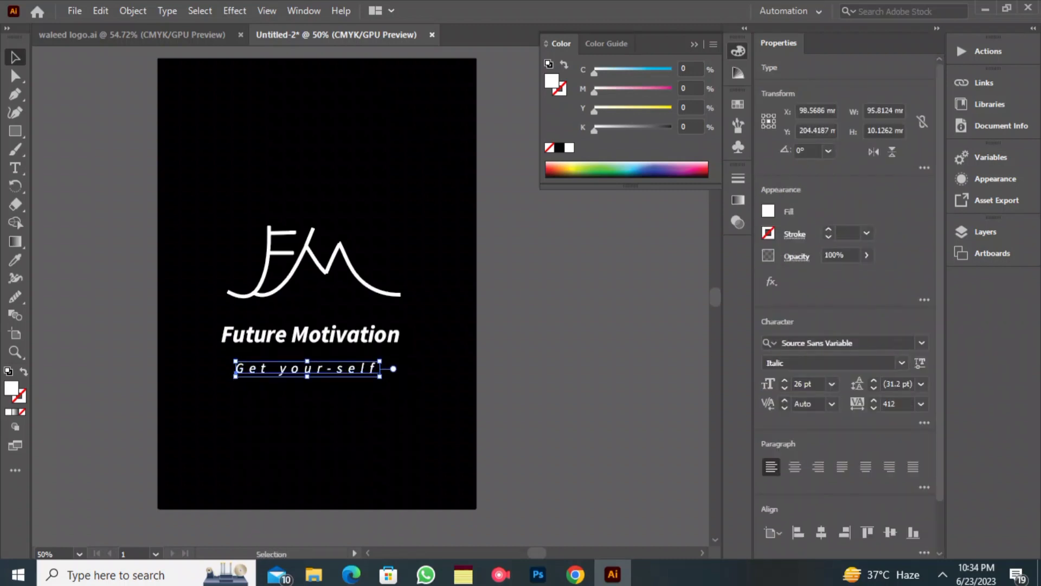
pyautogui.hotkey('ctrl', 'shift', 'a')
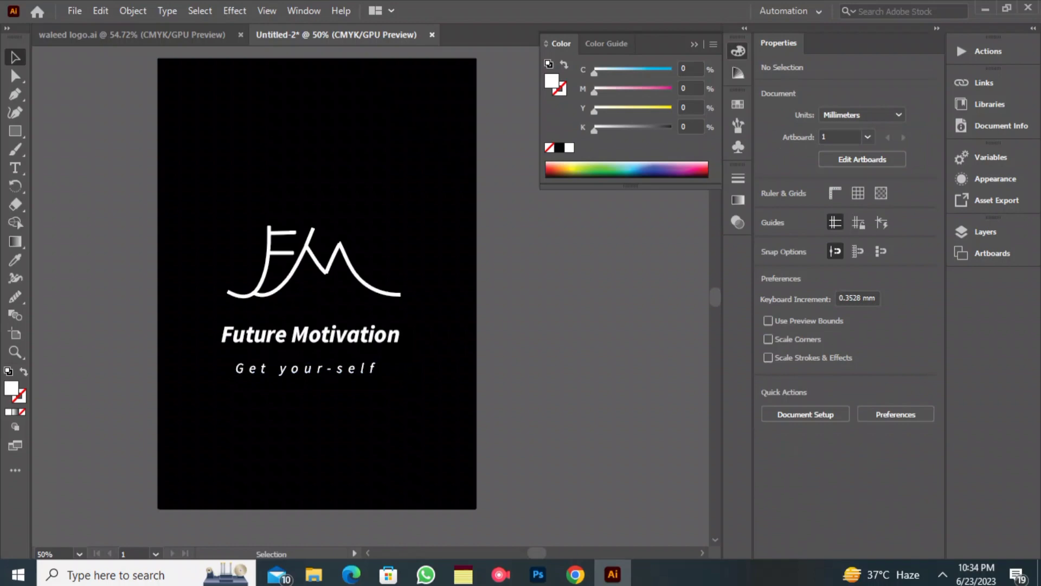